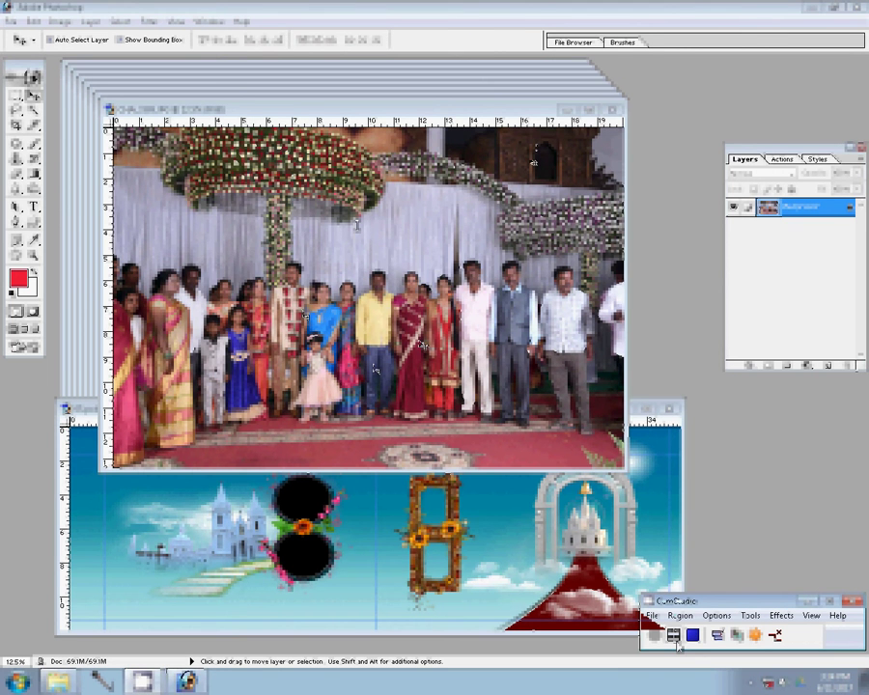
- Resize CHA_3389 to 8 inches wide in Image Size
{"action": "key", "text": "ctrl+alt+i"}
{"action": "double_click", "coordinate": [294, 261]}
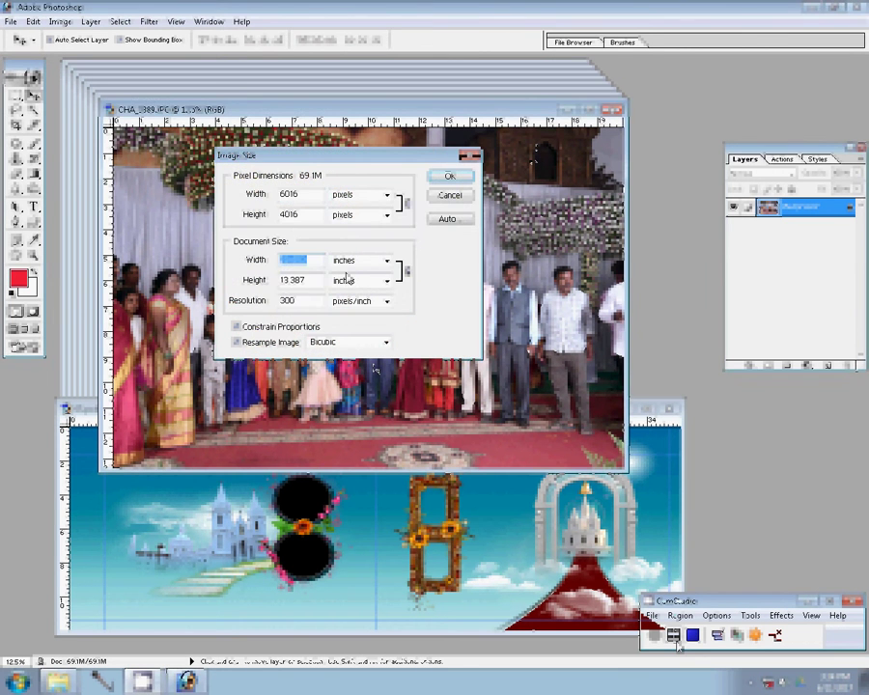
{"action": "type", "text": "8"}
{"action": "left_click", "coordinate": [449, 177]}
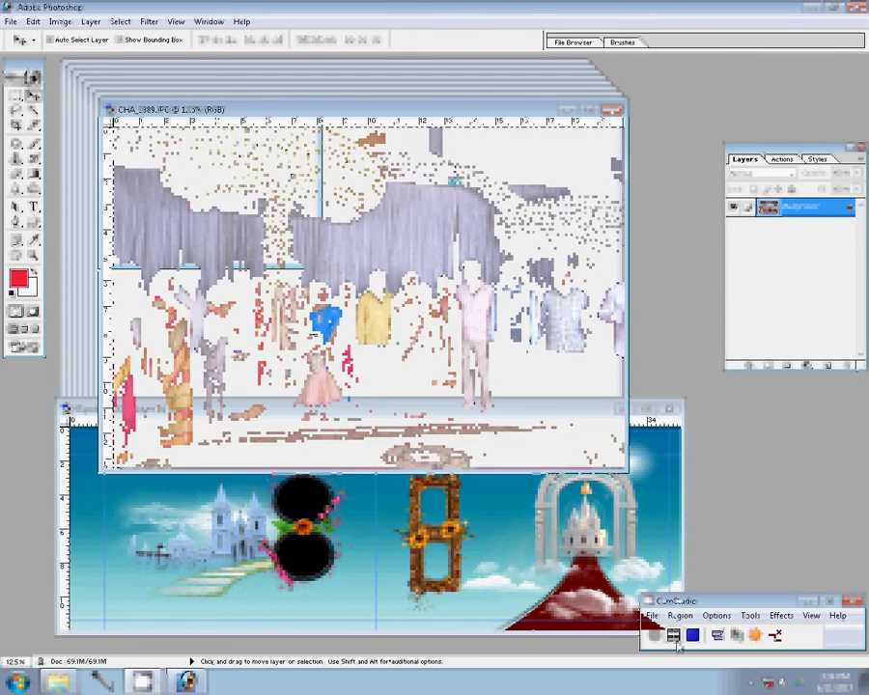
- Fit the resized photo on screen and move it onto 05.psd's top right
{"action": "key", "text": "z"}
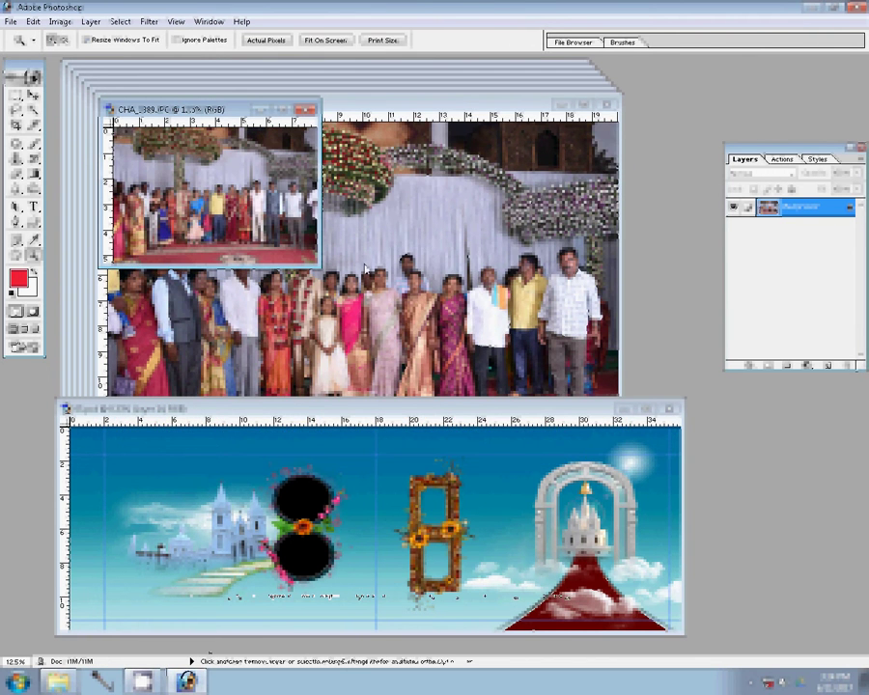
{"action": "left_click", "coordinate": [325, 40]}
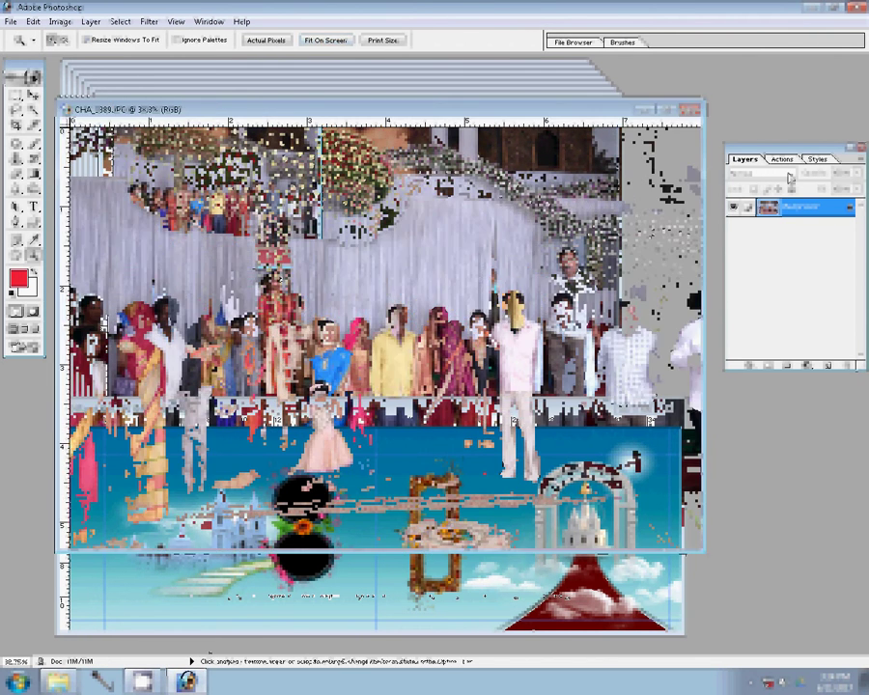
{"action": "left_click", "coordinate": [785, 160]}
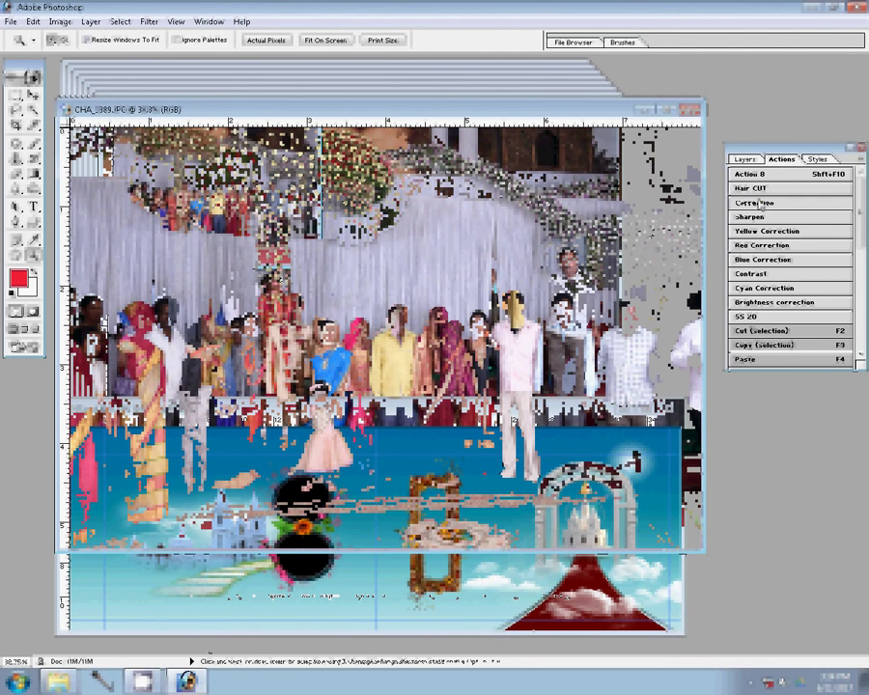
{"action": "key", "text": "v"}
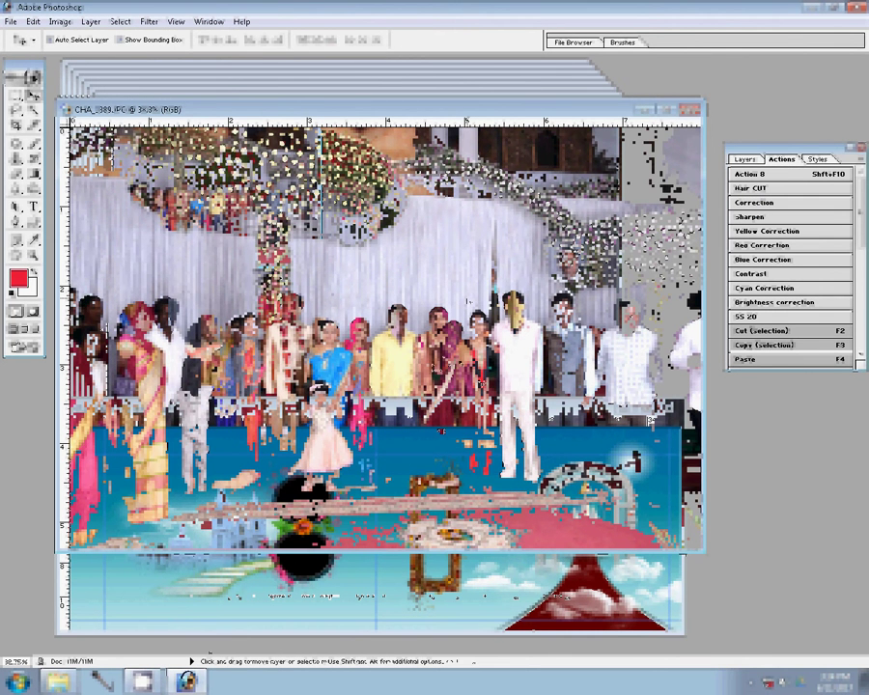
{"action": "left_click", "coordinate": [478, 415]}
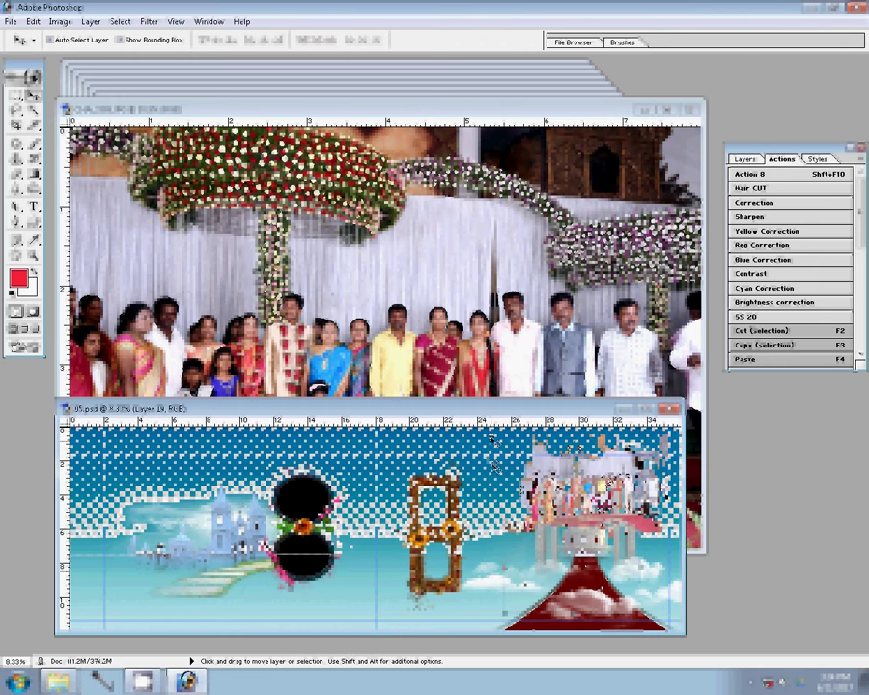
- Close CHA_3389 without saving changes
{"action": "left_click", "coordinate": [460, 293]}
{"action": "key", "text": "ctrl+w"}
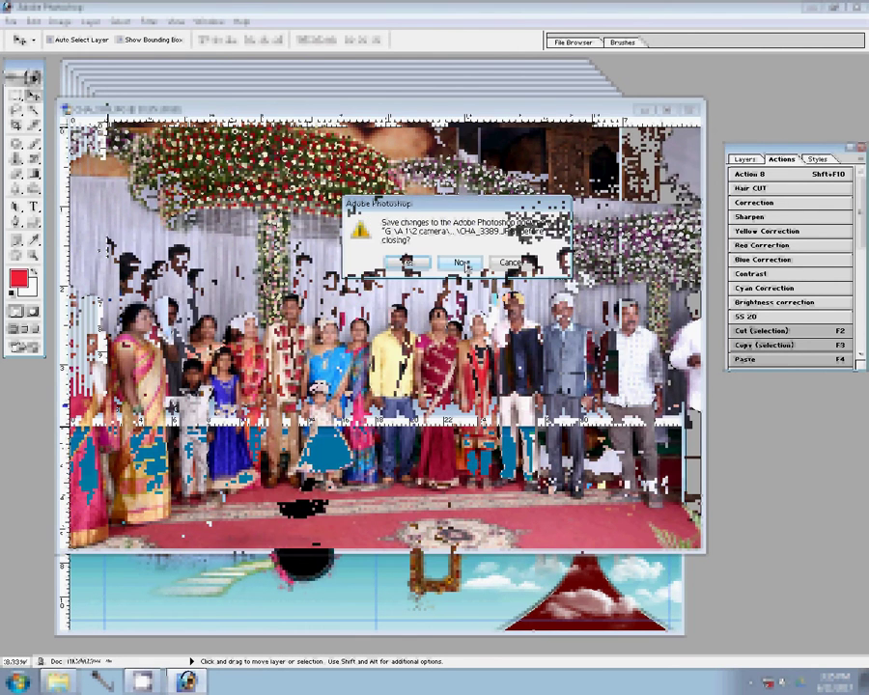
{"action": "left_click", "coordinate": [462, 262]}
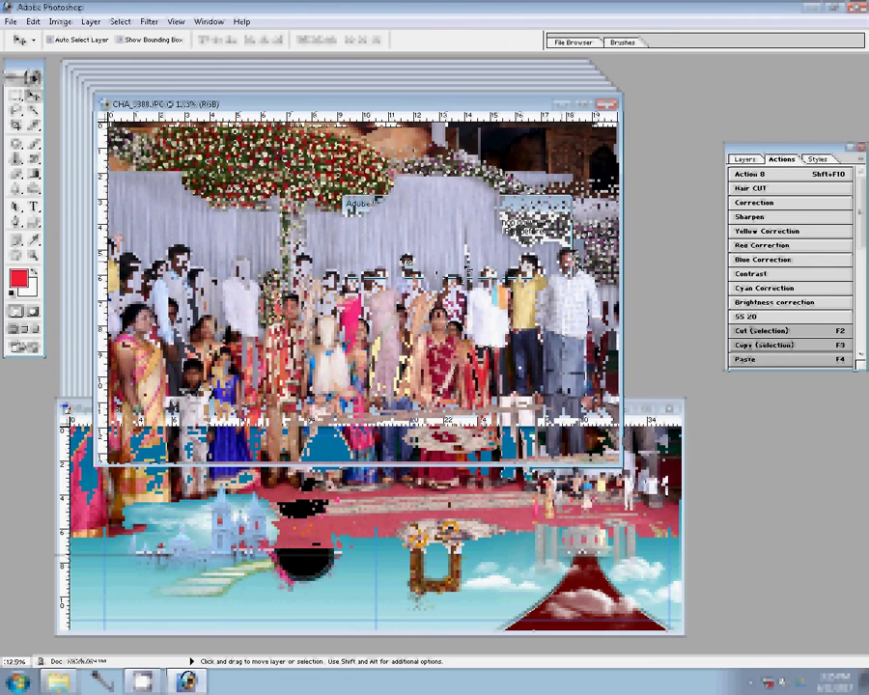
- Resize CHA_3388 to 8 inches wide, add it below the first photo in 05.psd, and close it
{"action": "key", "text": "ctrl+alt+i"}
{"action": "double_click", "coordinate": [295, 260]}
{"action": "type", "text": "8"}
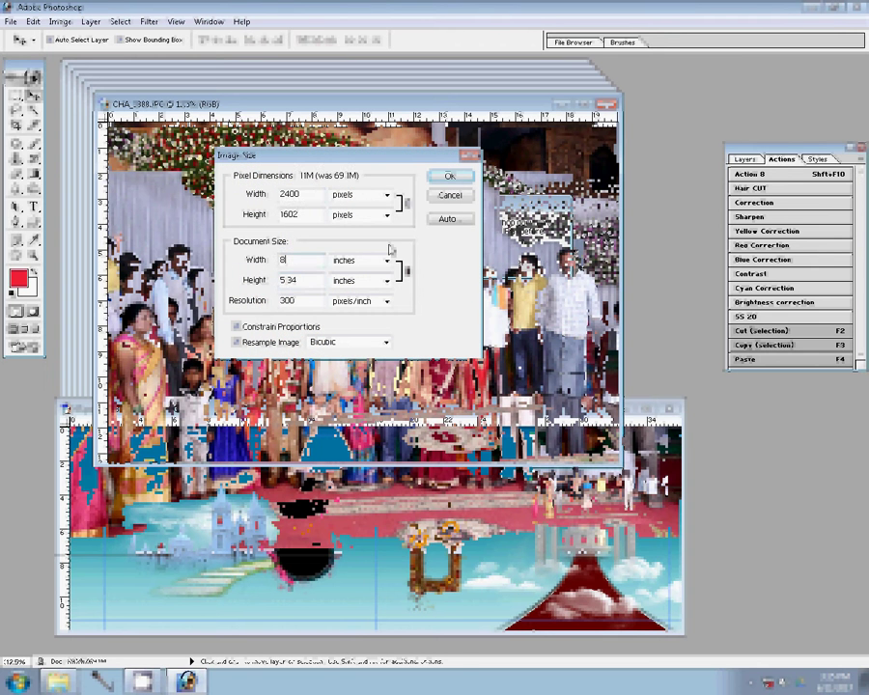
{"action": "key", "text": "Return"}
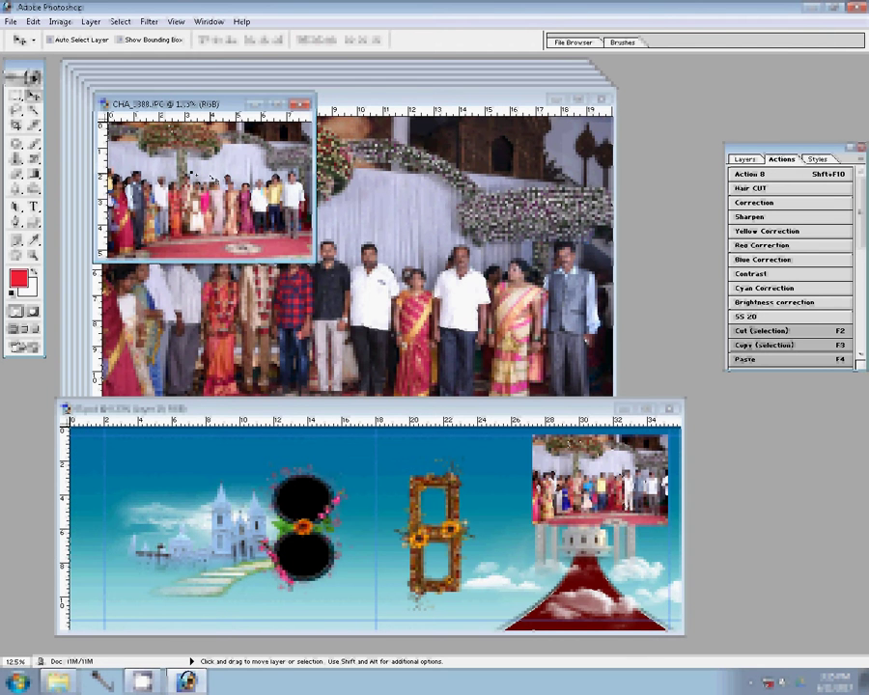
{"action": "left_click", "coordinate": [450, 421]}
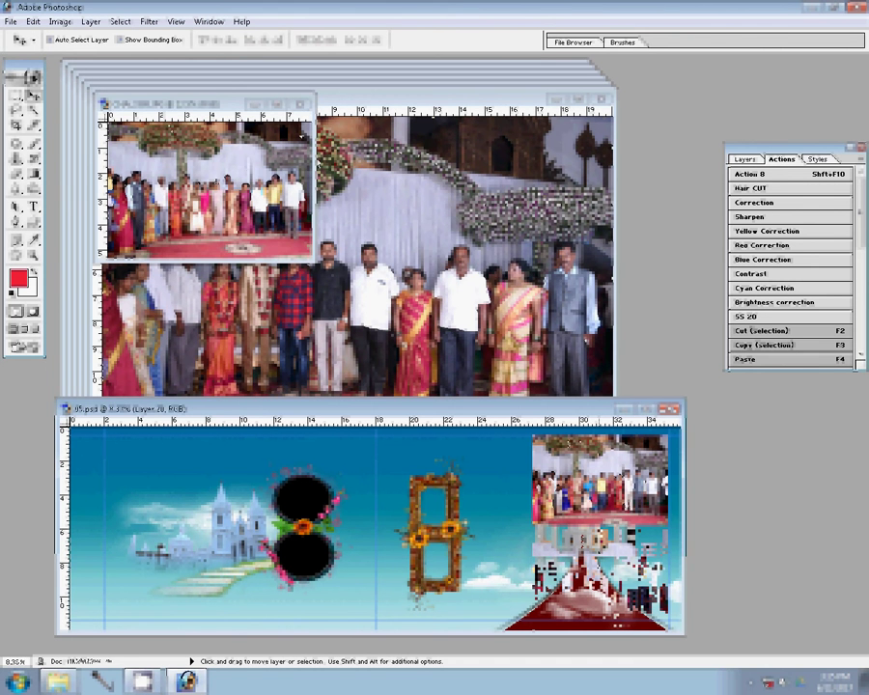
{"action": "left_click", "coordinate": [302, 103]}
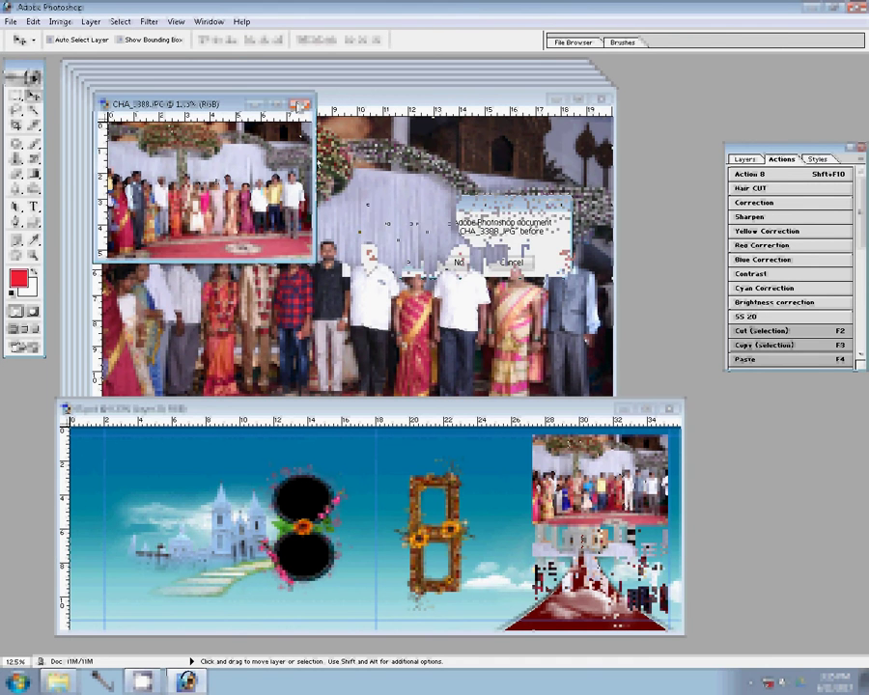
- Discard CHA_3388's changes and resize CHA_3386 to 8 inches wide
{"action": "left_click", "coordinate": [455, 262]}
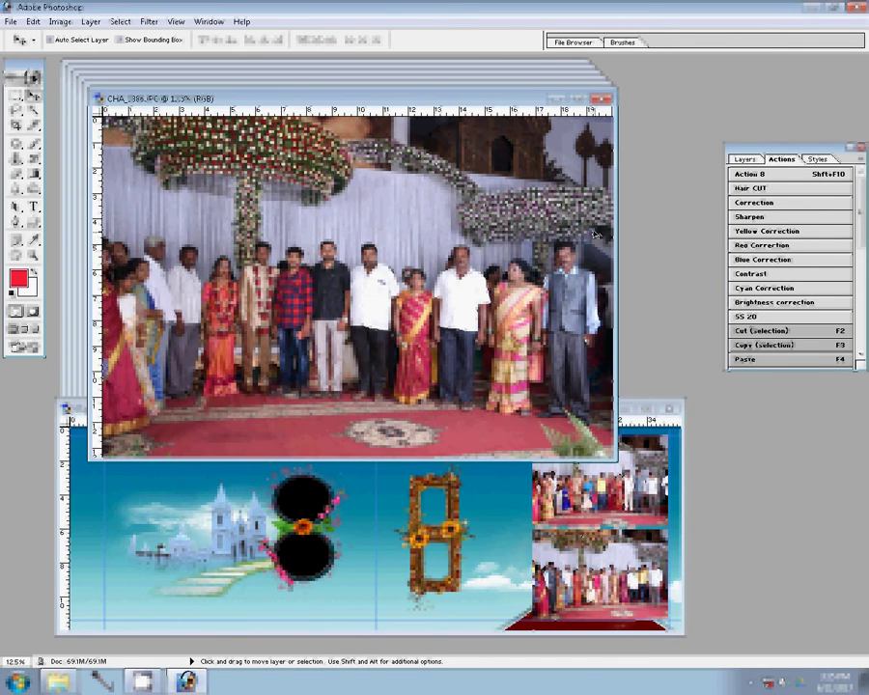
{"action": "key", "text": "ctrl+alt+i"}
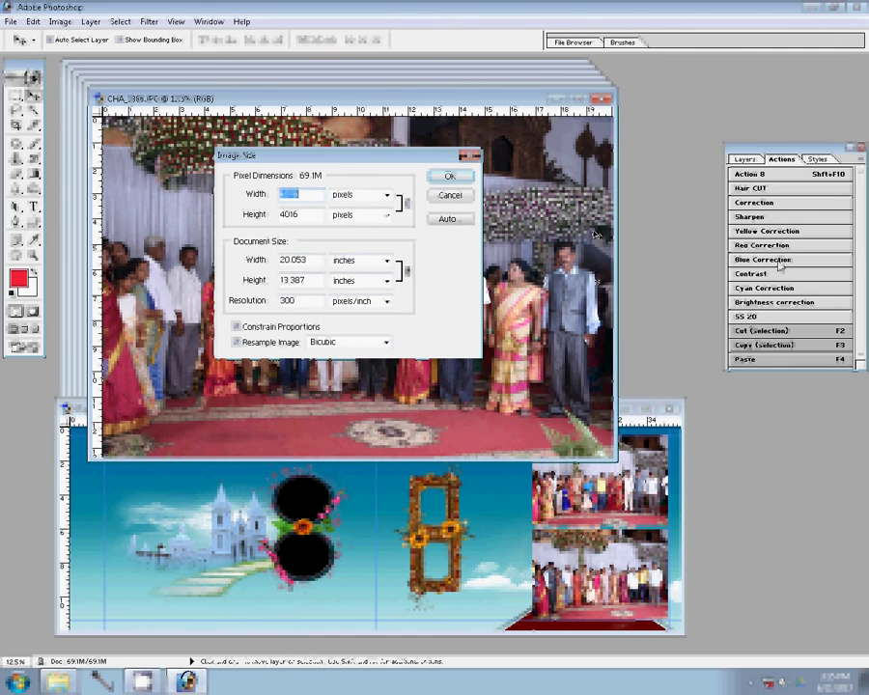
{"action": "double_click", "coordinate": [301, 261]}
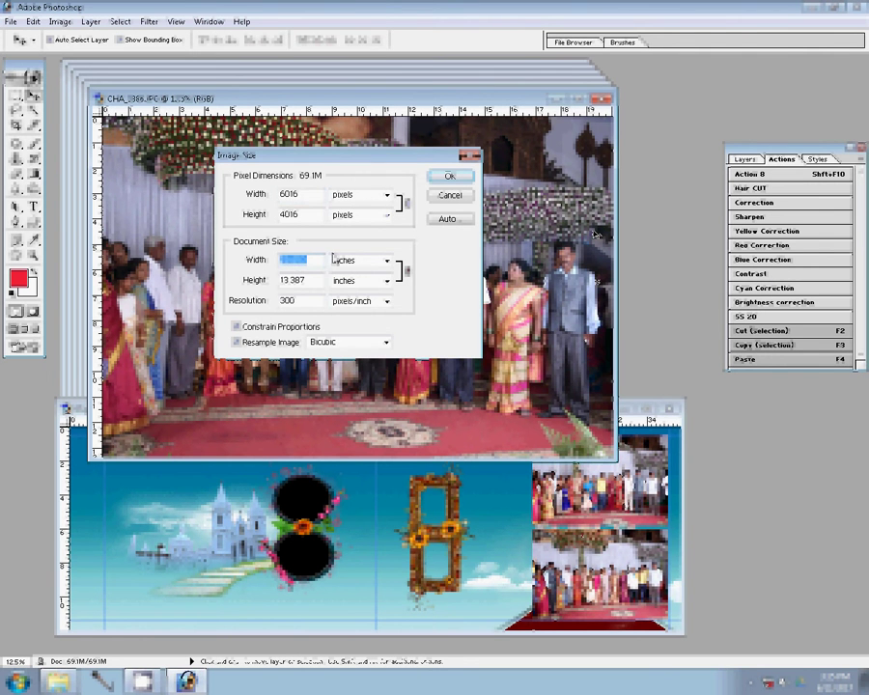
{"action": "type", "text": "8"}
{"action": "left_click", "coordinate": [448, 180]}
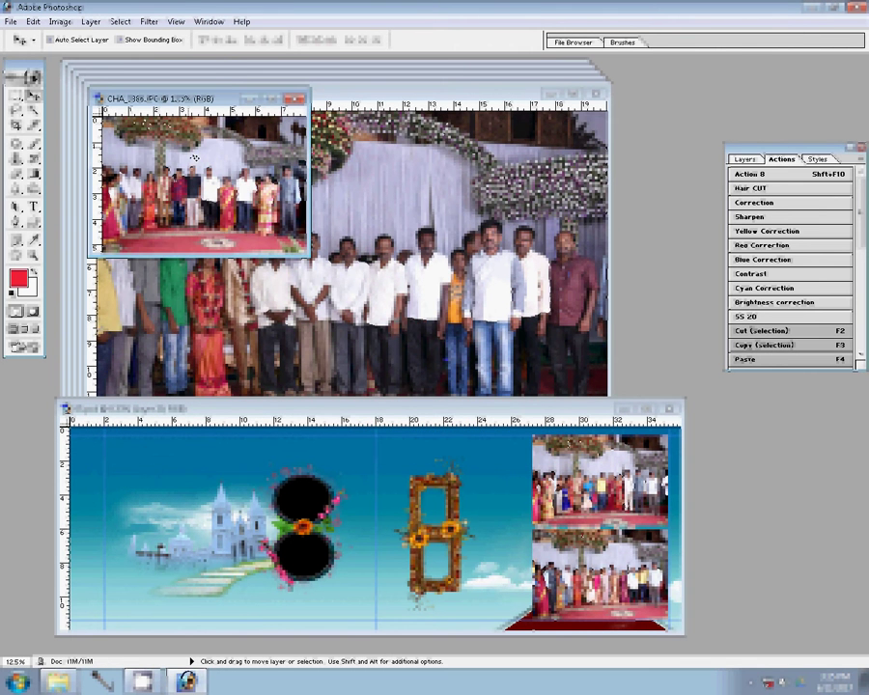
- Paste CHA_3386 onto 05.psd above the flower frame and close it unsaved
{"action": "key", "text": "F4"}
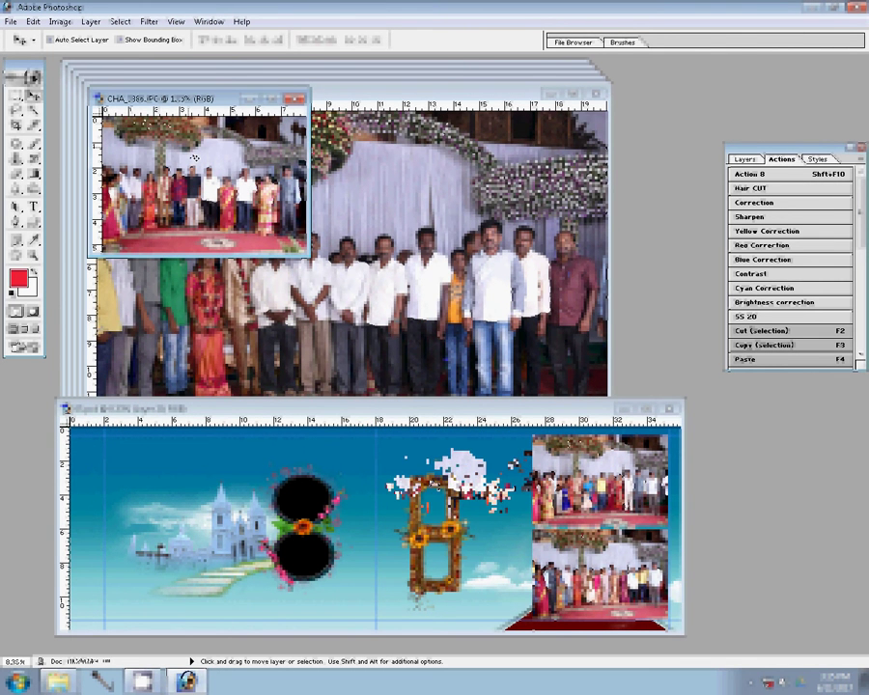
{"action": "left_click", "coordinate": [174, 153]}
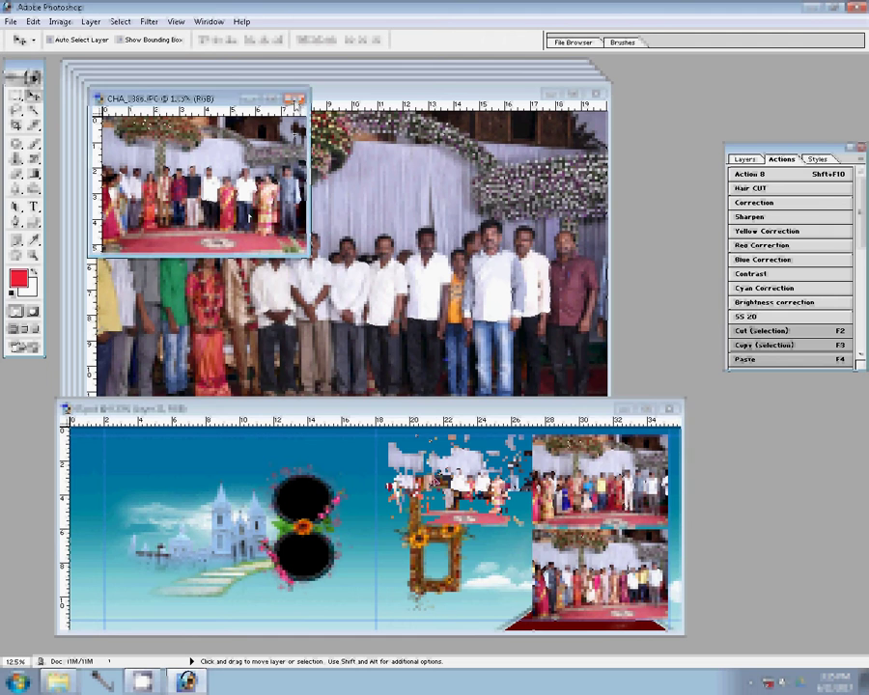
{"action": "key", "text": "ctrl+w"}
{"action": "left_click", "coordinate": [459, 262]}
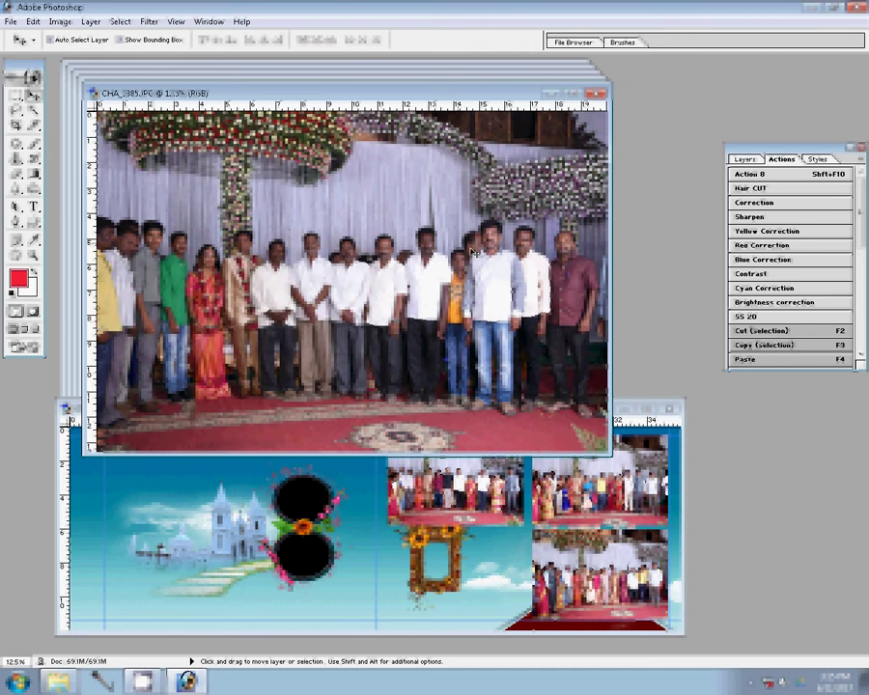
- Resize CHA_3385 to 8 inches wide
{"action": "key", "text": "ctrl+alt+i"}
{"action": "double_click", "coordinate": [312, 263]}
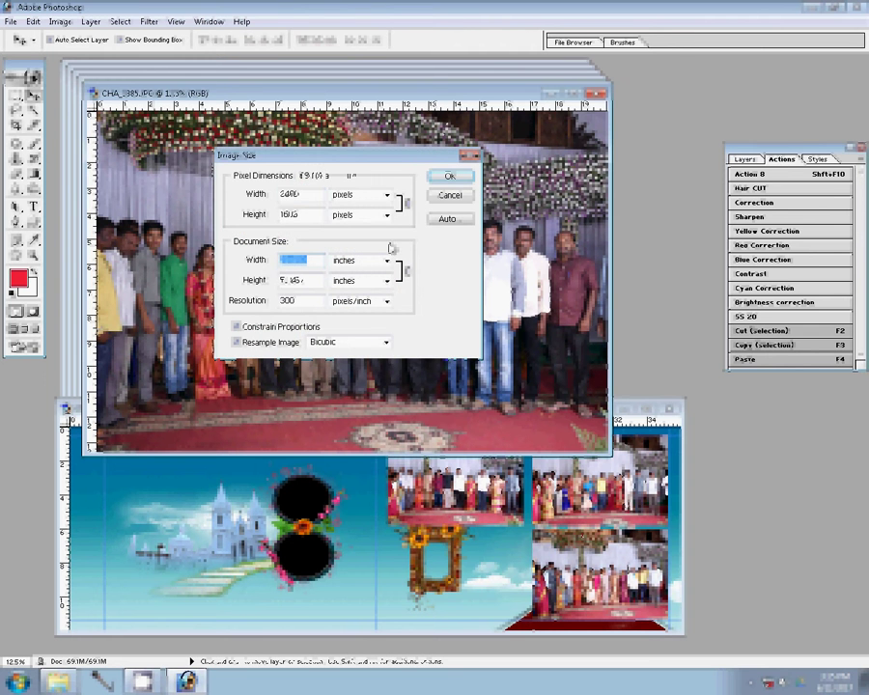
{"action": "type", "text": "8"}
{"action": "key", "text": "Return"}
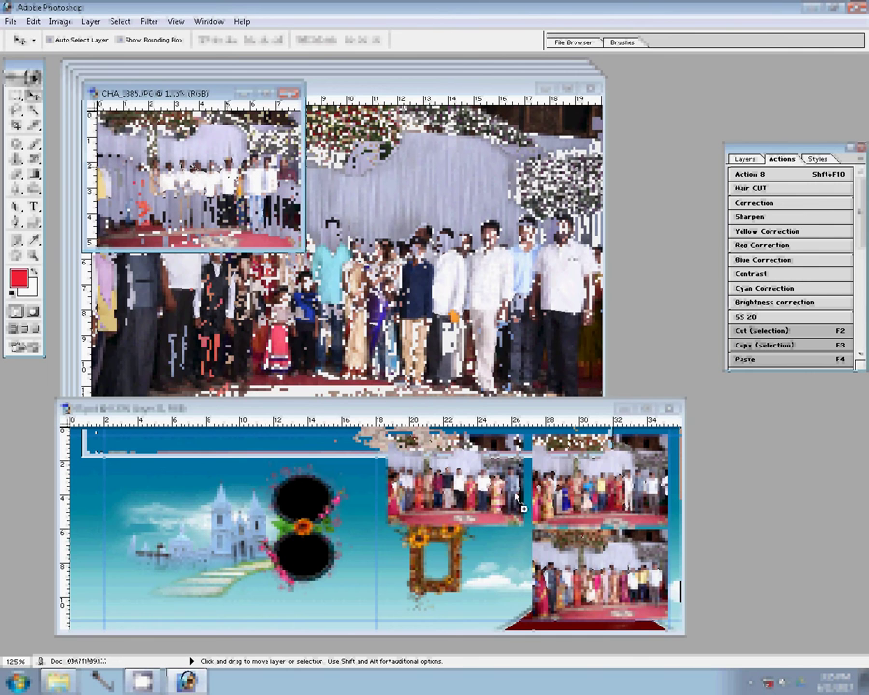
- Place CHA_3385 over 05.psd's flower frame and close it without saving
{"action": "left_click", "coordinate": [522, 546]}
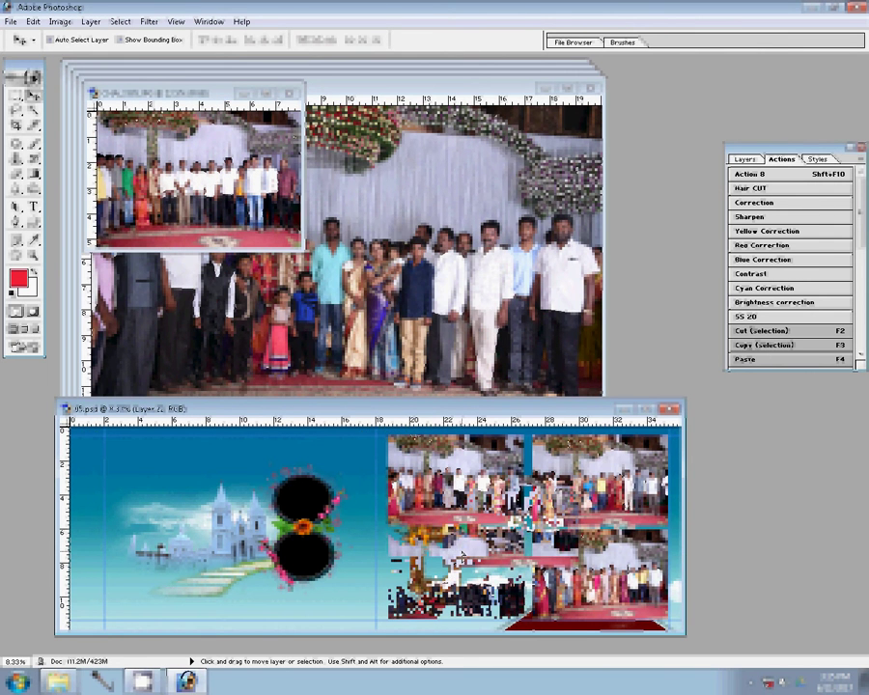
{"action": "left_click", "coordinate": [157, 149]}
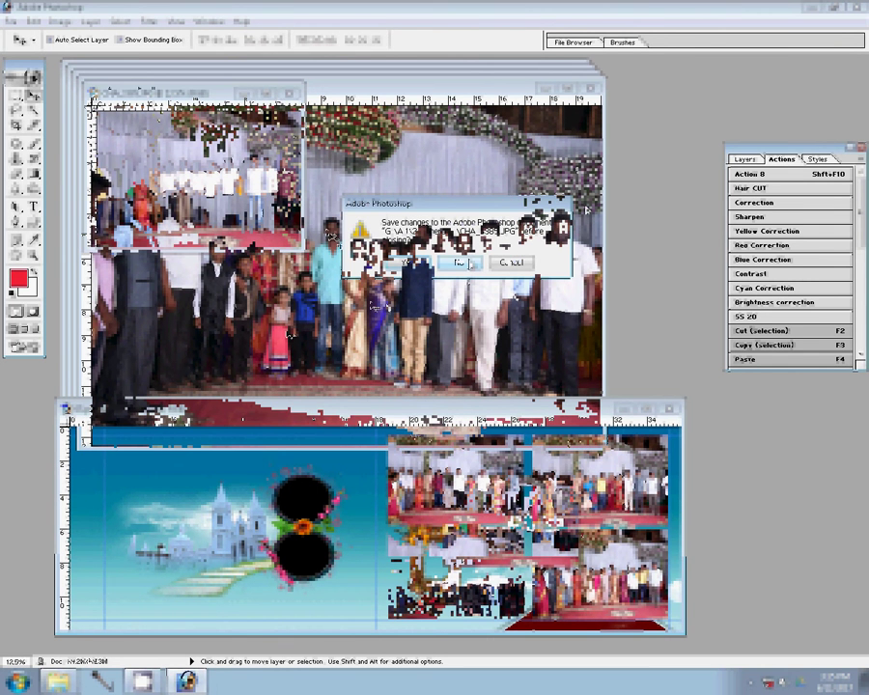
{"action": "left_click", "coordinate": [468, 264]}
- Set CHA_1383 to 8 inches wide and drag it into the album page's upper frame
{"action": "type", "text": "8"}
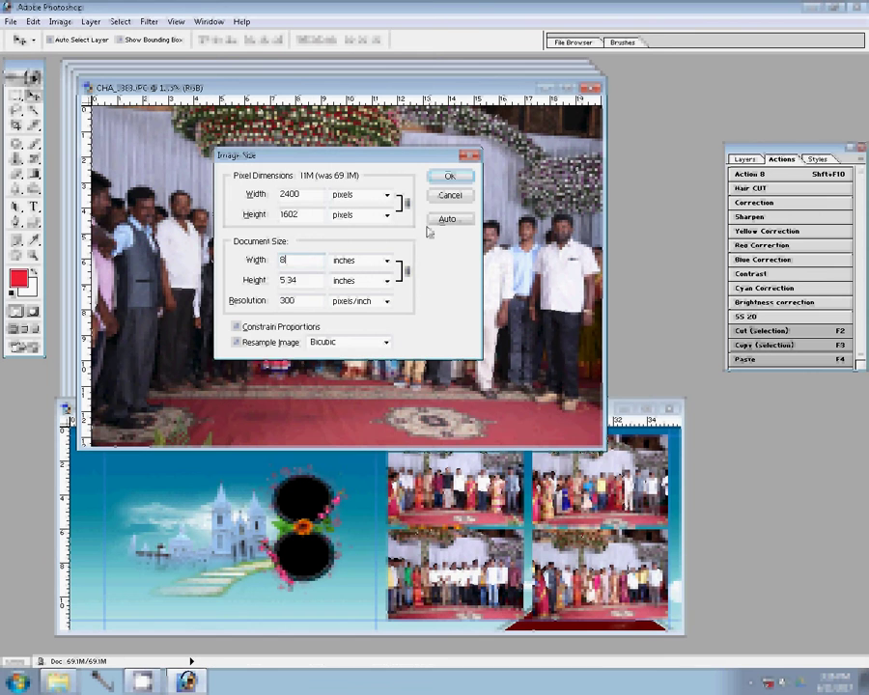
{"action": "left_click", "coordinate": [446, 176]}
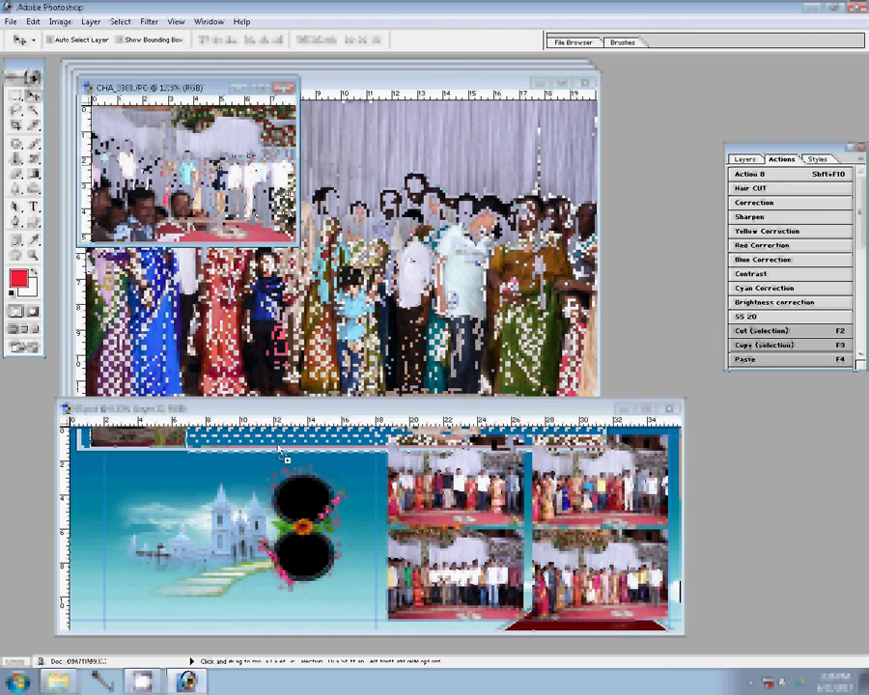
{"action": "left_click_drag", "start_coordinate": [284, 459], "coordinate": [286, 459]}
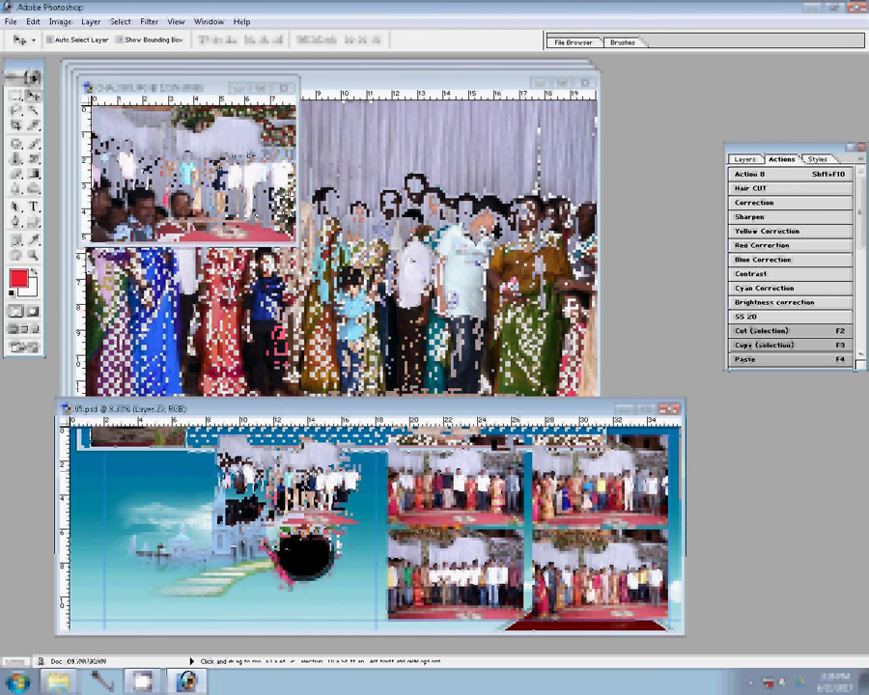
- Close CHA_1383 without saving changes
{"action": "left_click", "coordinate": [219, 172]}
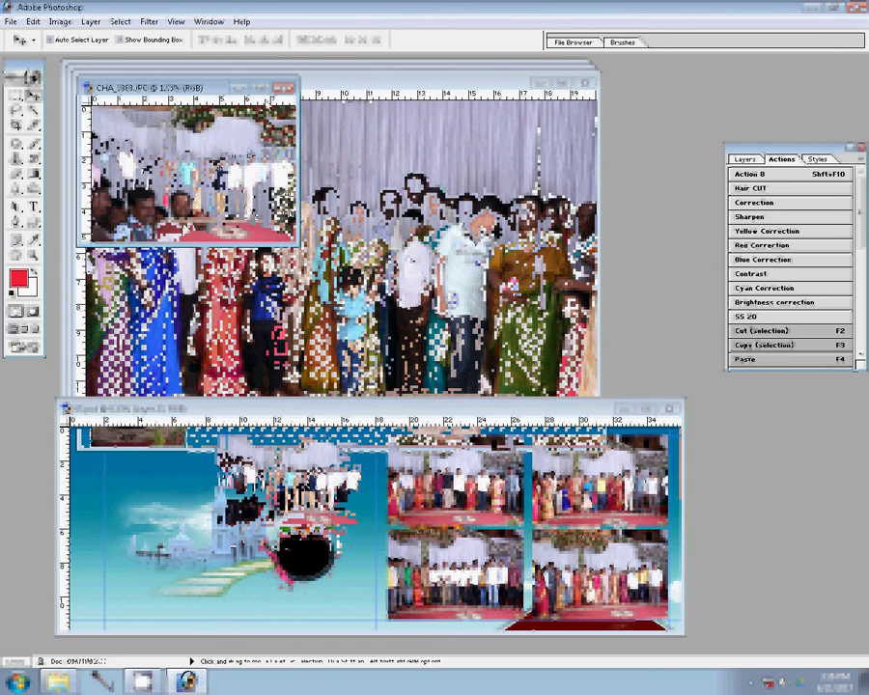
{"action": "key", "text": "ctrl+w"}
{"action": "left_click", "coordinate": [460, 264]}
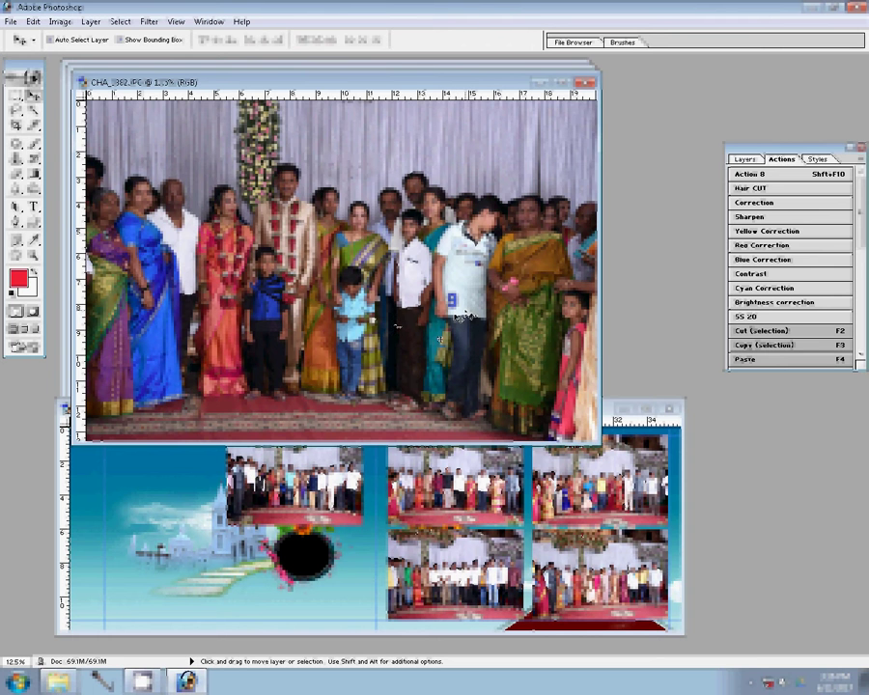
- Change CHA_3362's document width to 10 in Image Size
{"action": "key", "text": "ctrl+alt+i"}
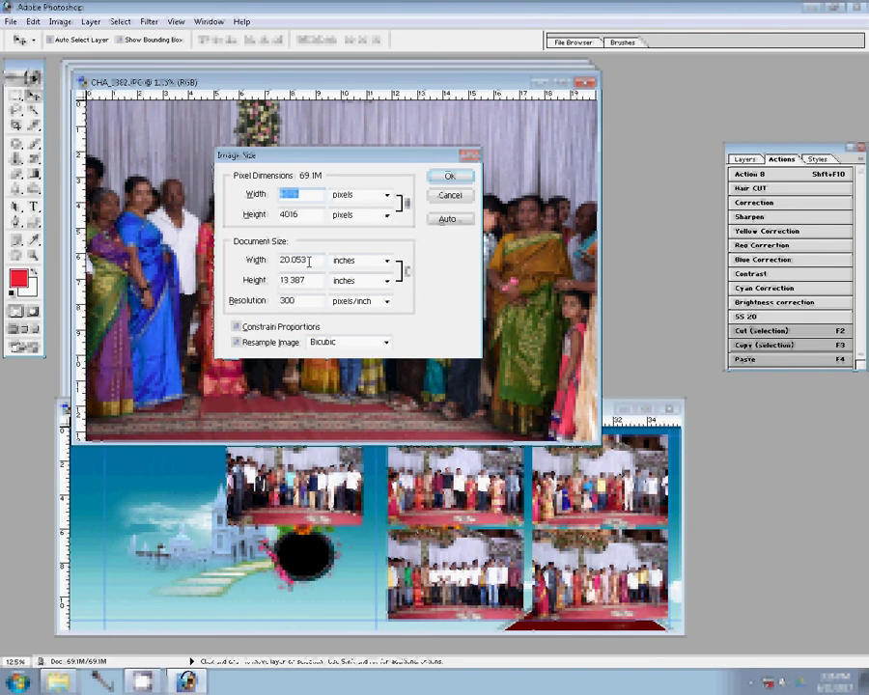
{"action": "double_click", "coordinate": [308, 261]}
{"action": "type", "text": "10"}
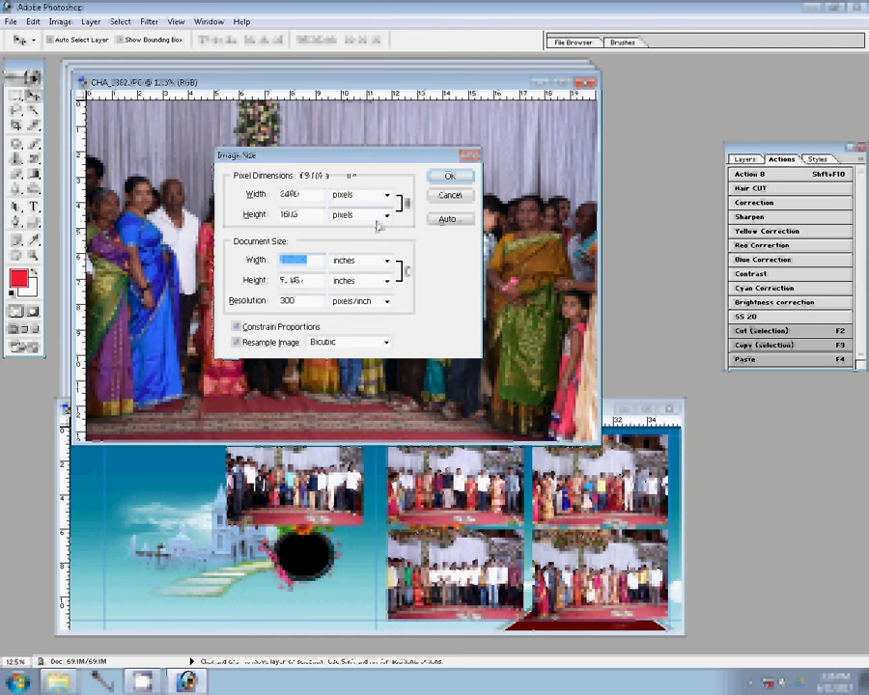
{"action": "key", "text": "Return"}
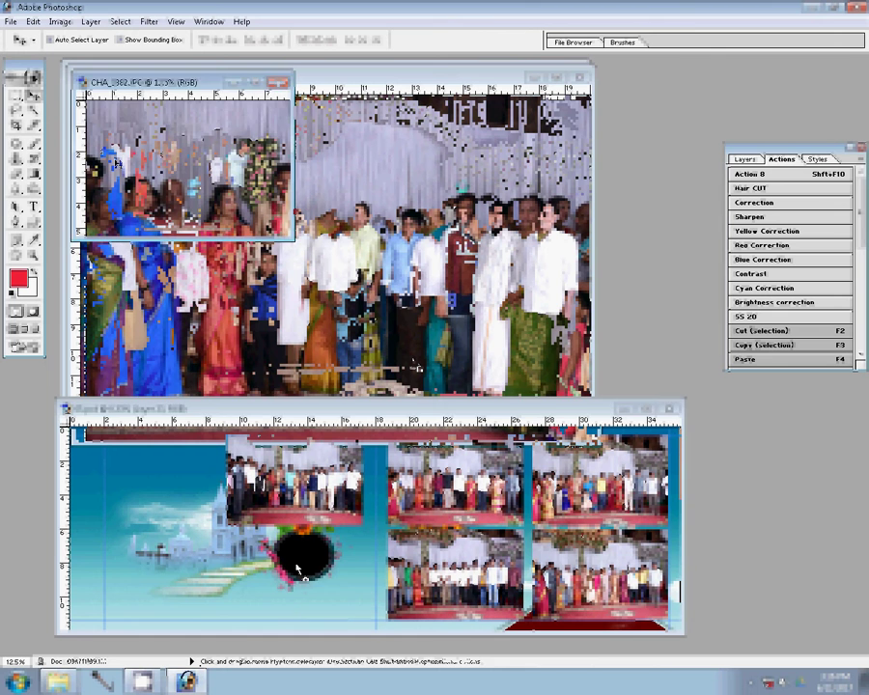
- Drag CHA_3362 into the album's lower frame as Layer 24 and close it
{"action": "left_click_drag", "start_coordinate": [116, 164], "coordinate": [247, 561]}
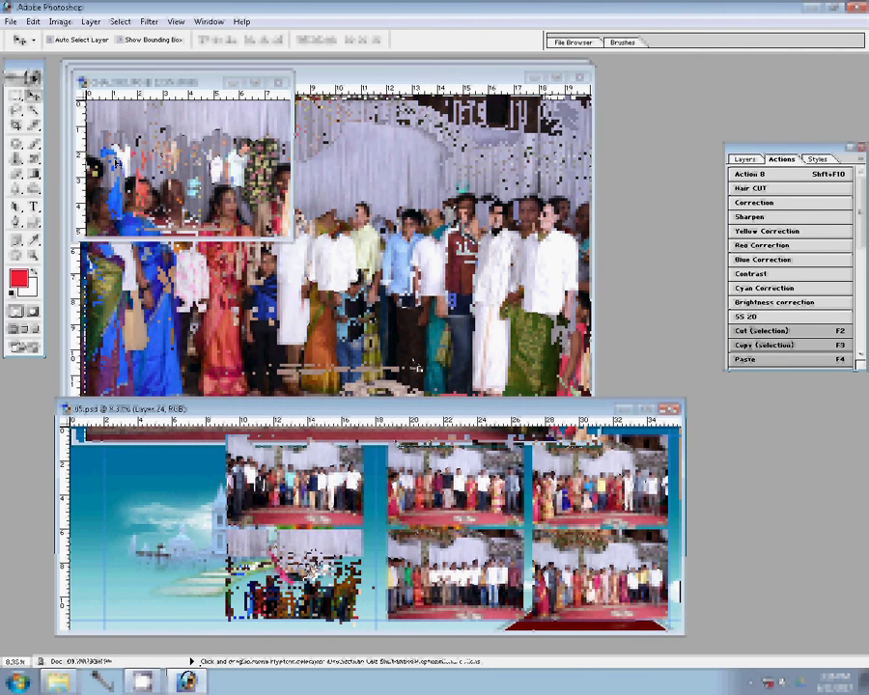
{"action": "left_click", "coordinate": [116, 164]}
{"action": "key", "text": "ctrl+w"}
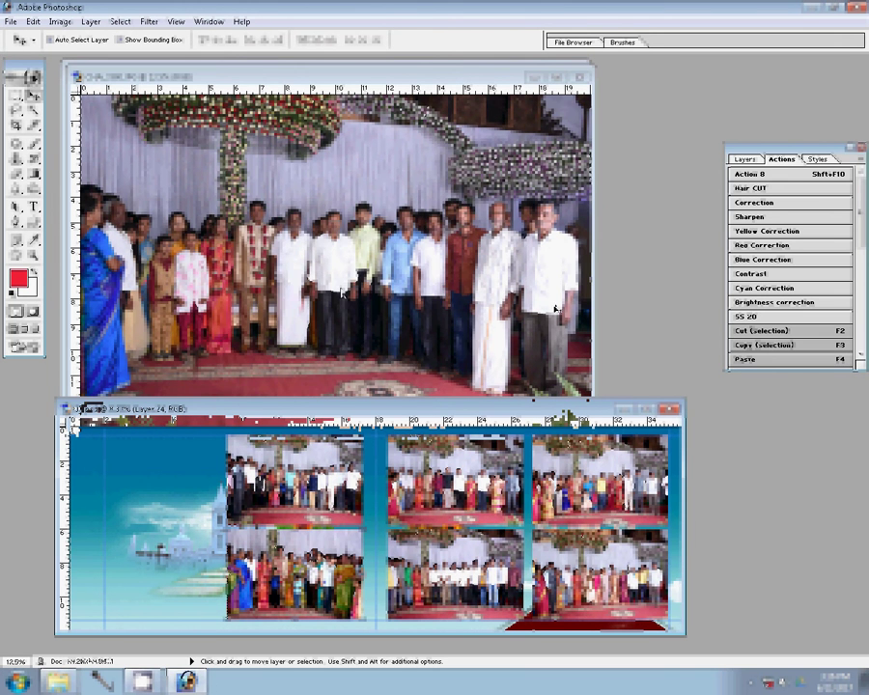
{"action": "key", "text": "ctrl+alt+i"}
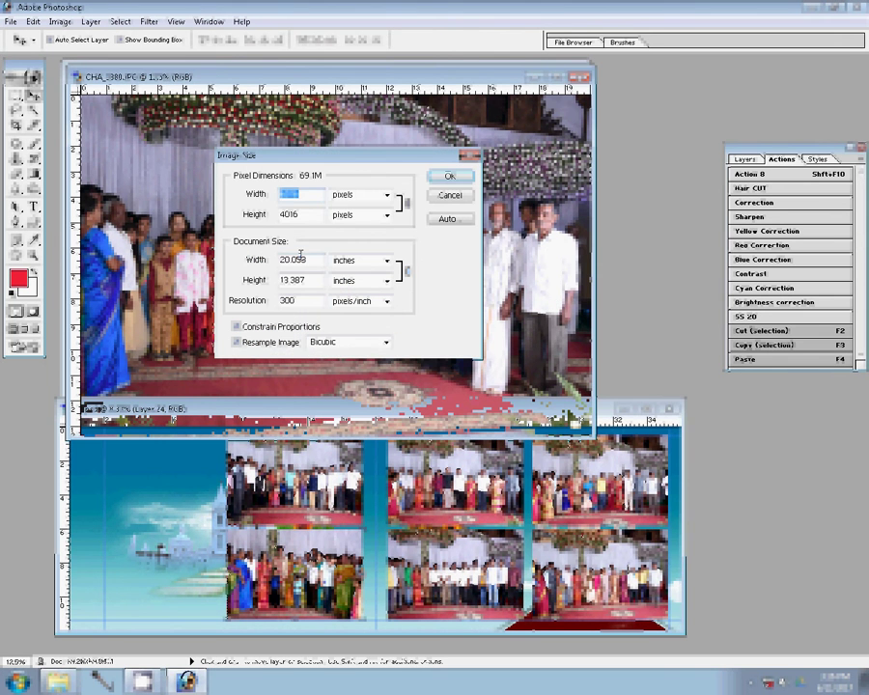
- Resize CHA_3380 to 8 inches wide
{"action": "double_click", "coordinate": [301, 259]}
{"action": "type", "text": "8"}
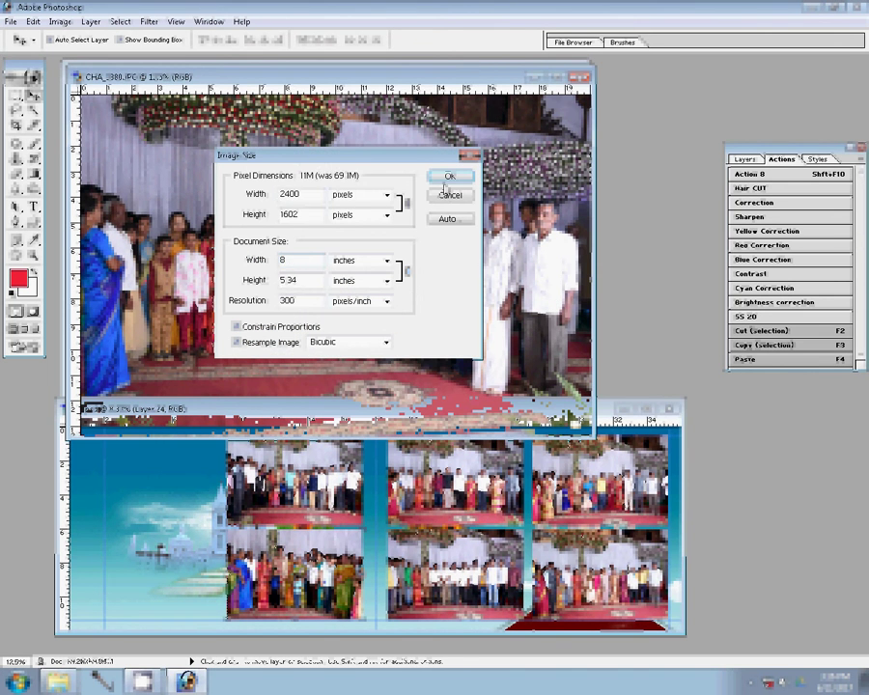
{"action": "left_click", "coordinate": [449, 176]}
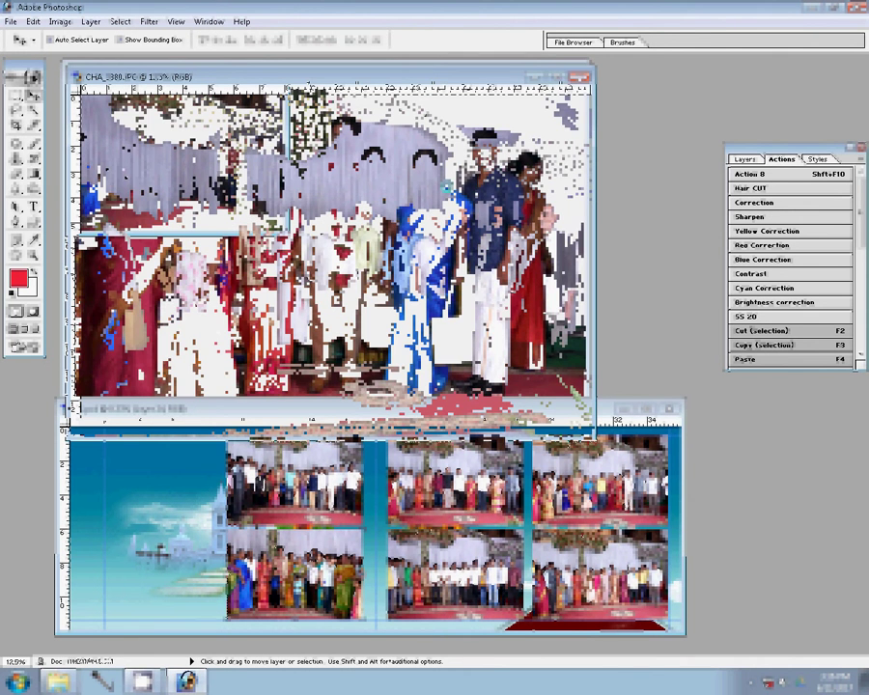
- Fit CHA_3380 on screen and drop it into 05.psd's top-left frame
{"action": "key", "text": "z"}
{"action": "left_click", "coordinate": [329, 40]}
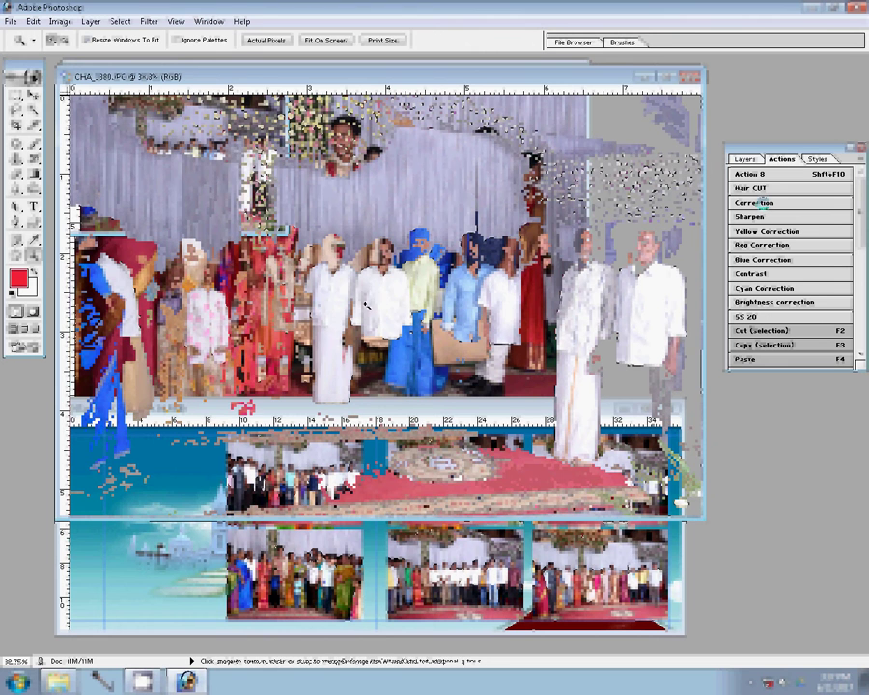
{"action": "key", "text": "v"}
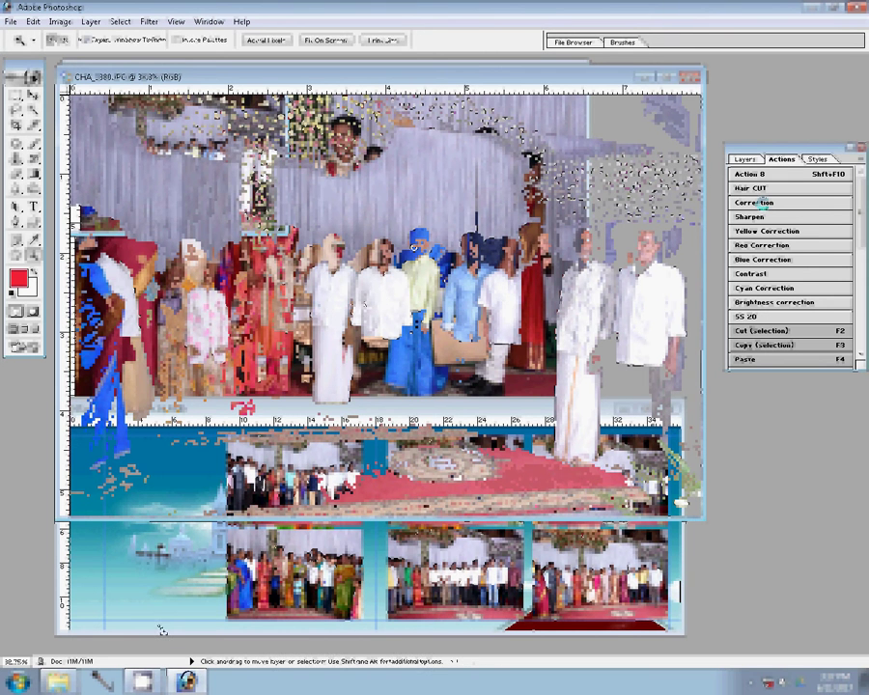
{"action": "left_click", "coordinate": [163, 630]}
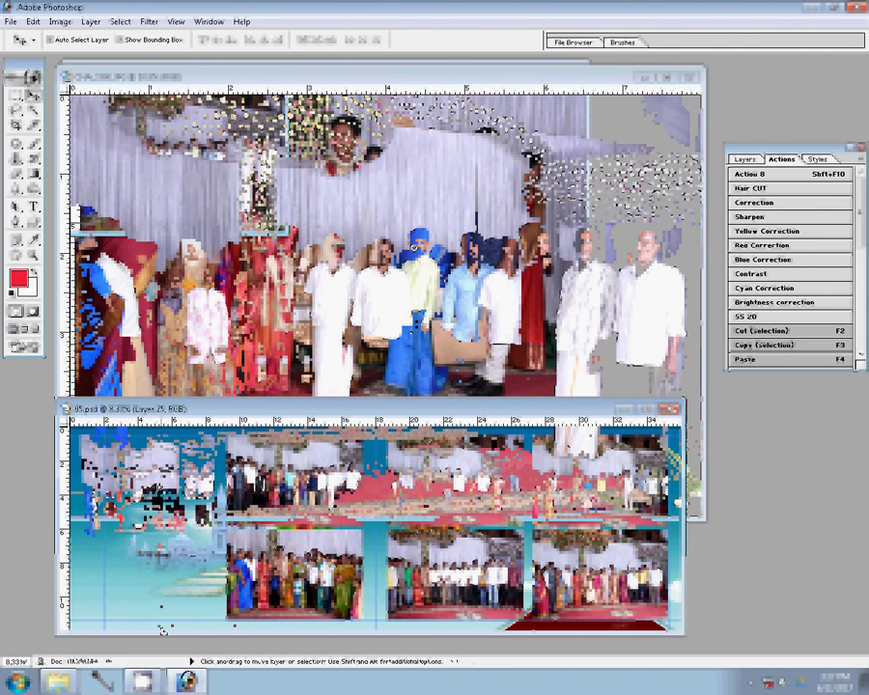
- Close CHA_3380 without saving changes
{"action": "key", "text": "ctrl+Tab"}
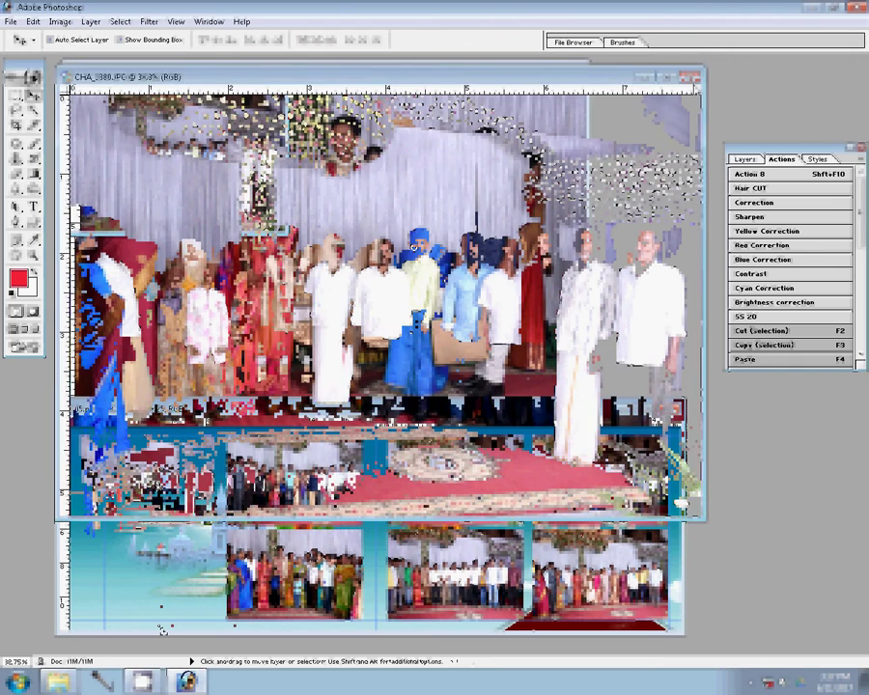
{"action": "left_click", "coordinate": [689, 76]}
{"action": "left_click", "coordinate": [459, 261]}
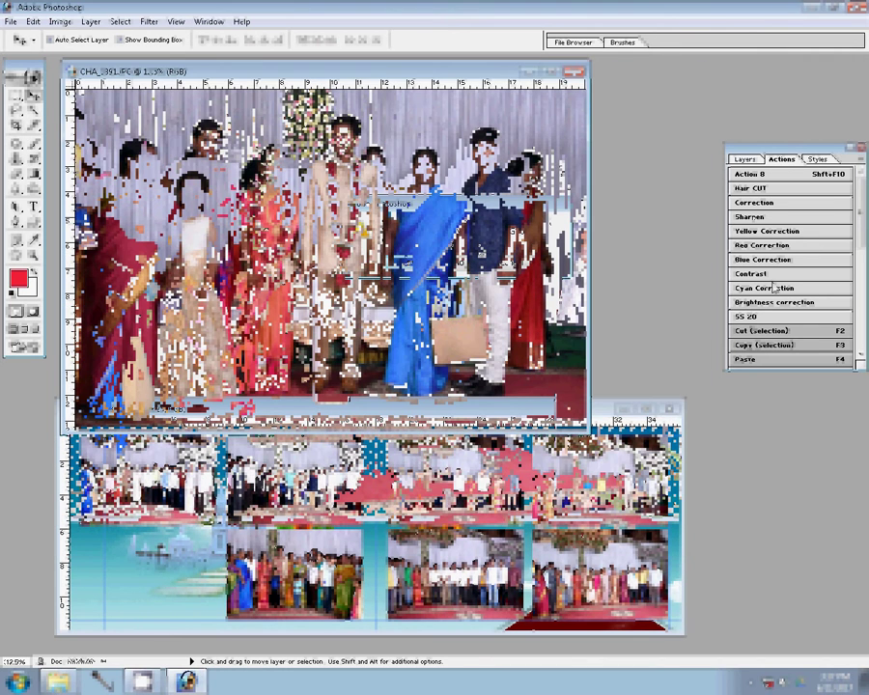
- Resize CHA_1391 to 2400 pixels wide
{"action": "key", "text": "ctrl+alt+i"}
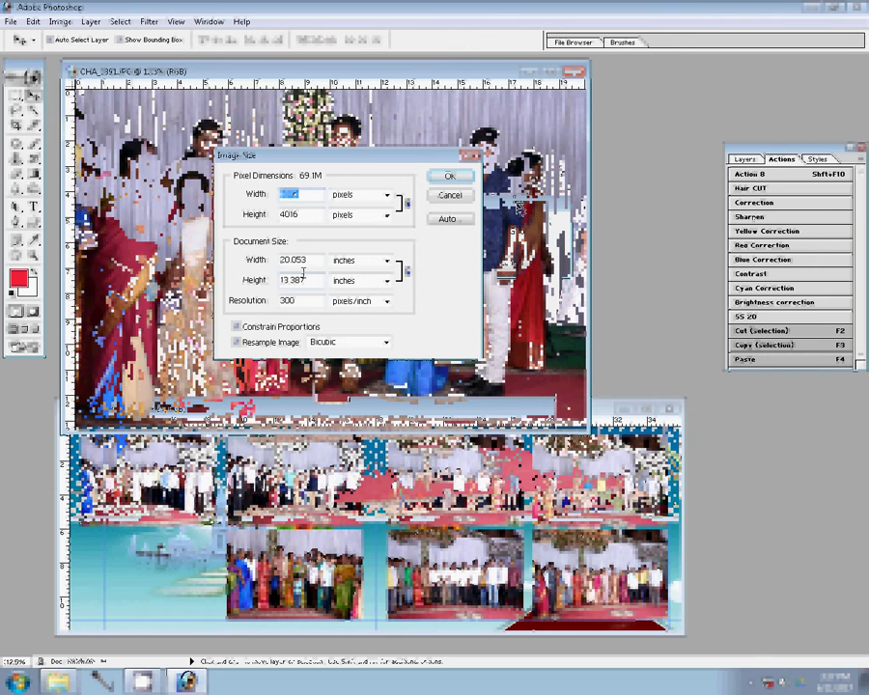
{"action": "type", "text": "2400"}
{"action": "left_click", "coordinate": [450, 176]}
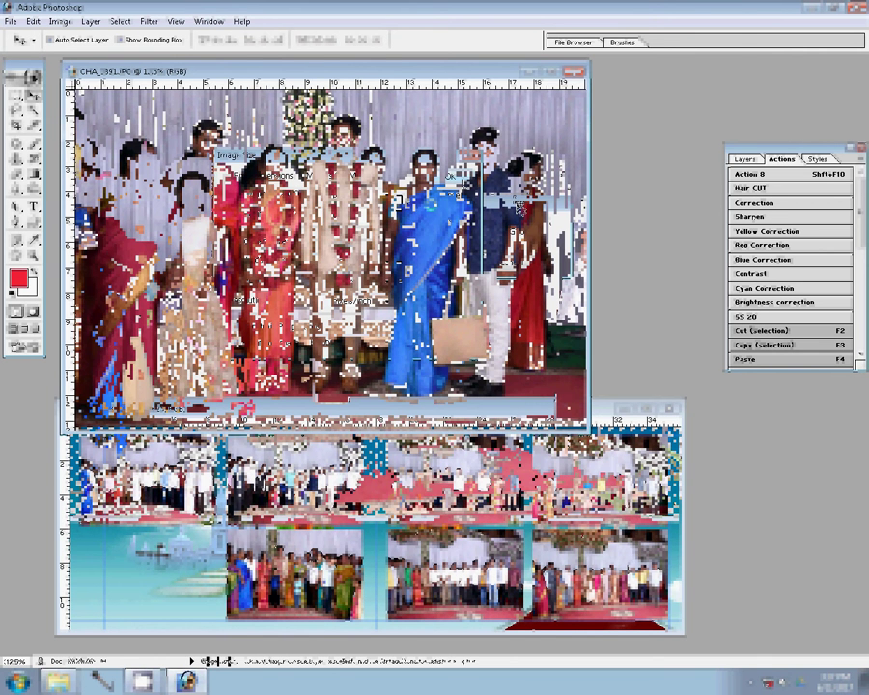
- Fit CHA_1391 on screen and drop it into the album's lower-left frame
{"action": "key", "text": "z"}
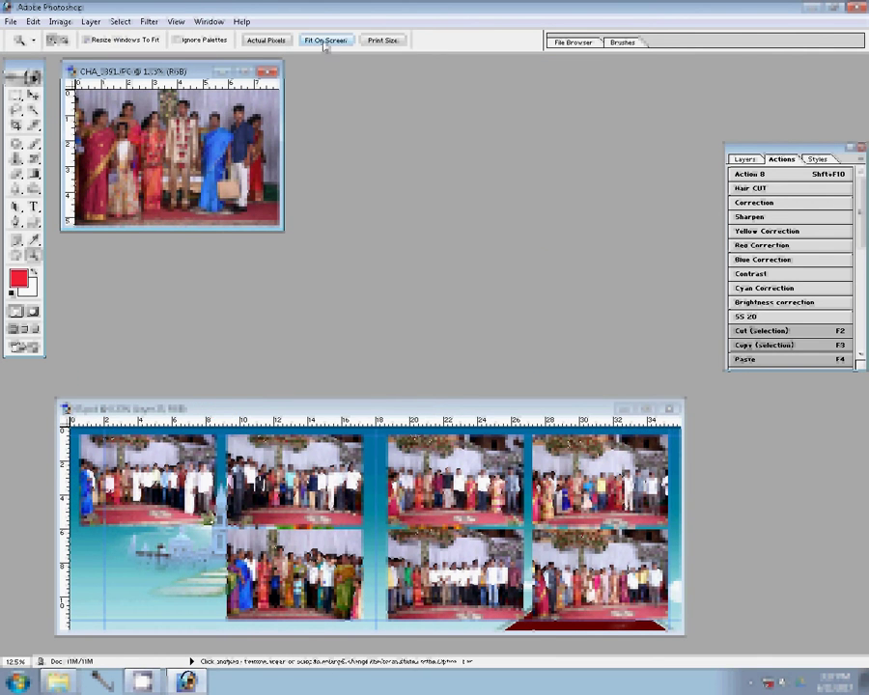
{"action": "left_click", "coordinate": [326, 40]}
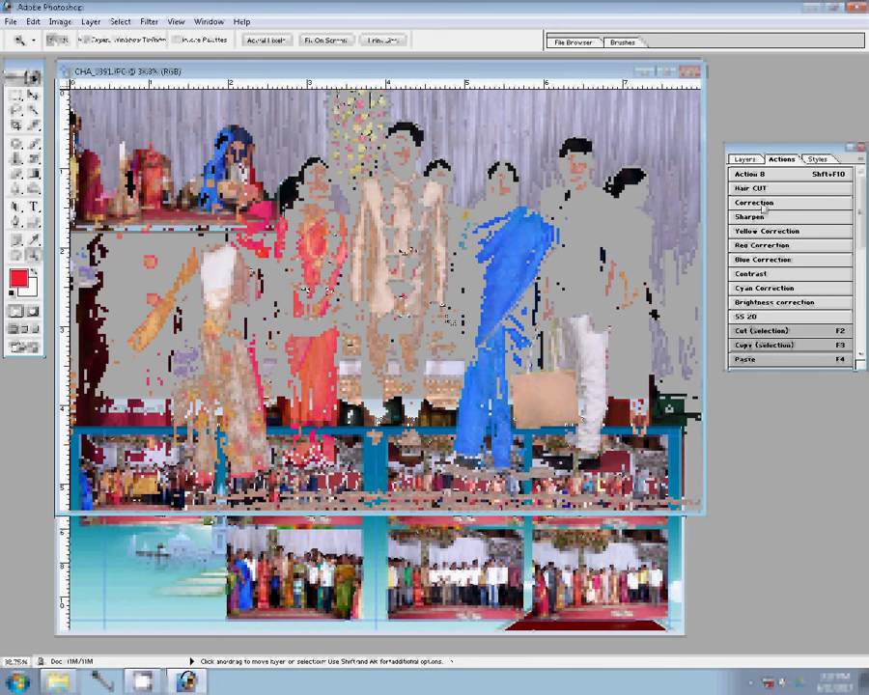
{"action": "left_click", "coordinate": [233, 525]}
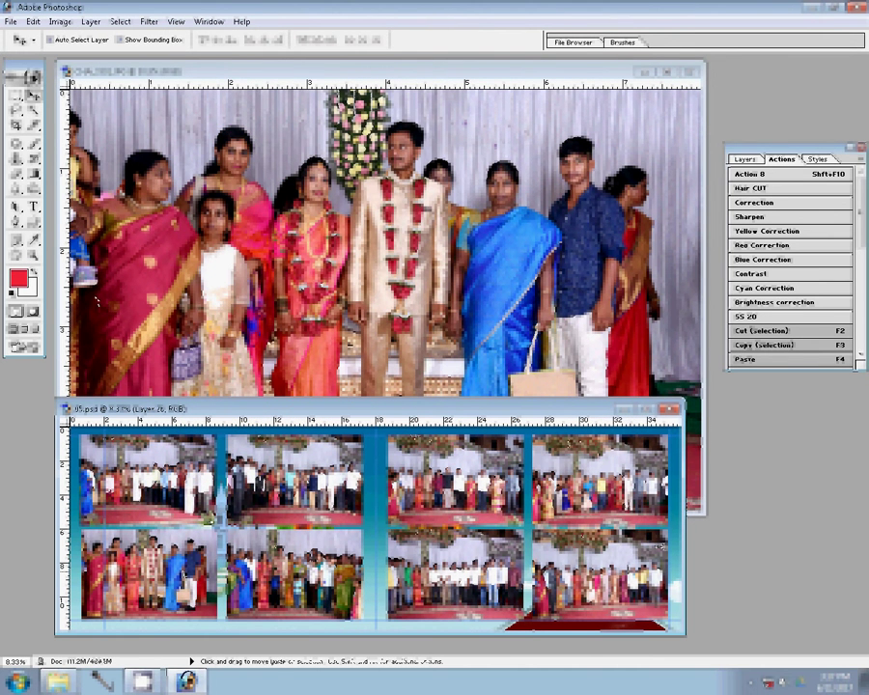
- Give Layer 20 a Stroke layer style filled with the grey noise pattern
{"action": "left_click", "coordinate": [745, 161]}
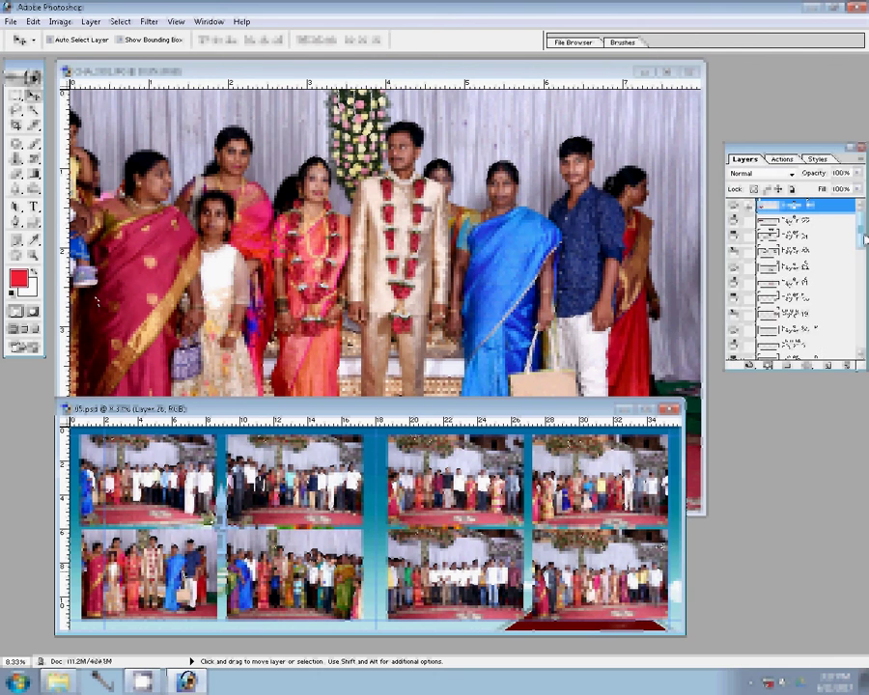
{"action": "left_click_drag", "start_coordinate": [862, 208], "coordinate": [863, 253]}
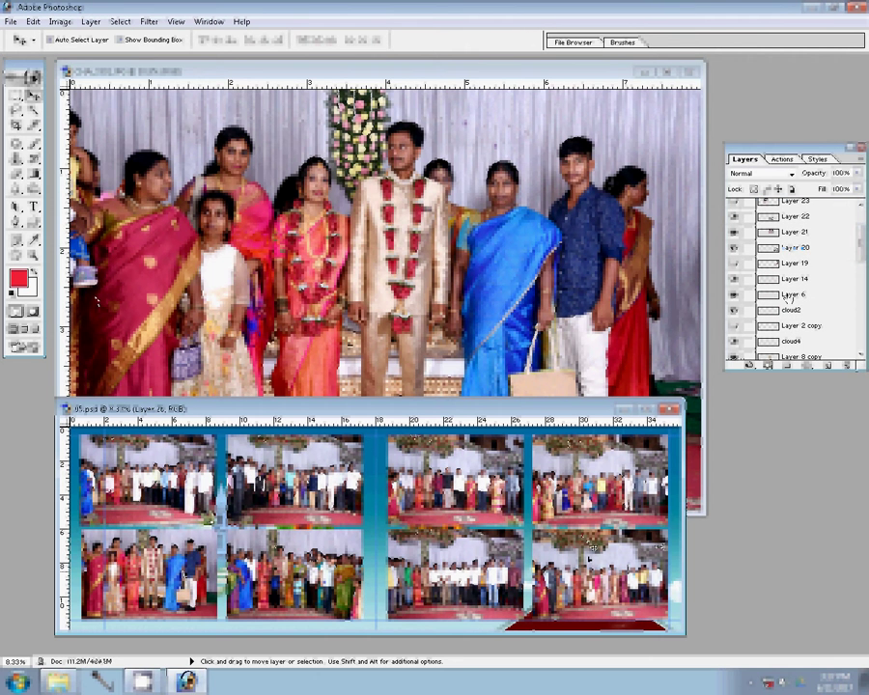
{"action": "double_click", "coordinate": [795, 248]}
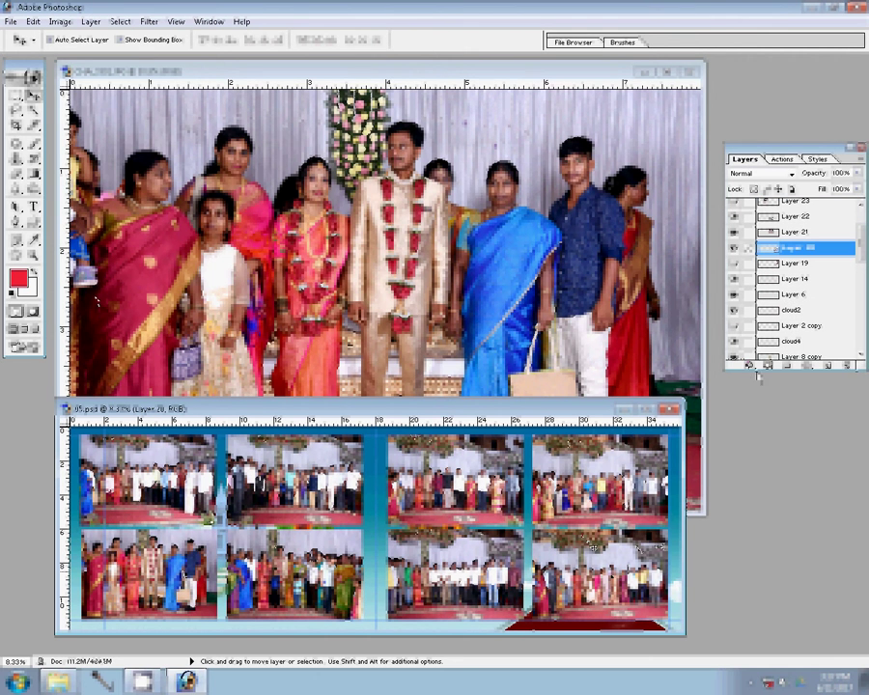
{"action": "left_click", "coordinate": [768, 365]}
{"action": "left_click", "coordinate": [768, 535]}
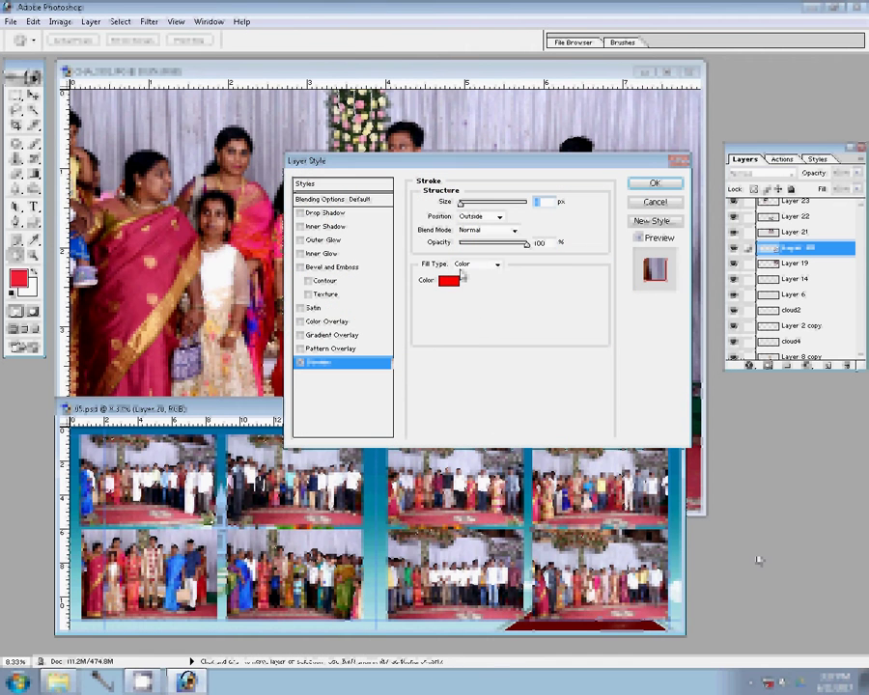
{"action": "left_click", "coordinate": [485, 264]}
{"action": "left_click", "coordinate": [464, 290]}
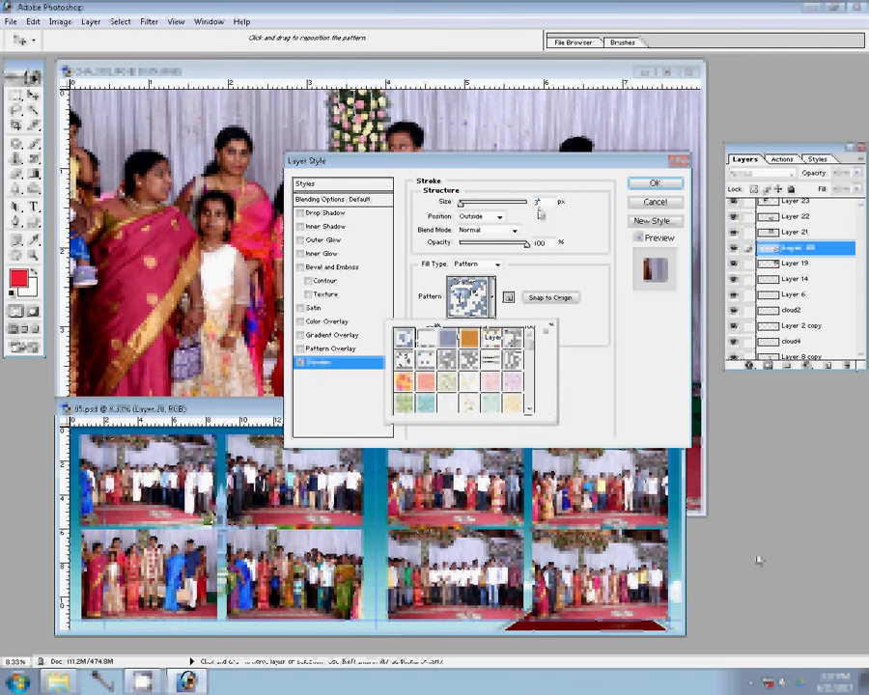
{"action": "double_click", "coordinate": [470, 359]}
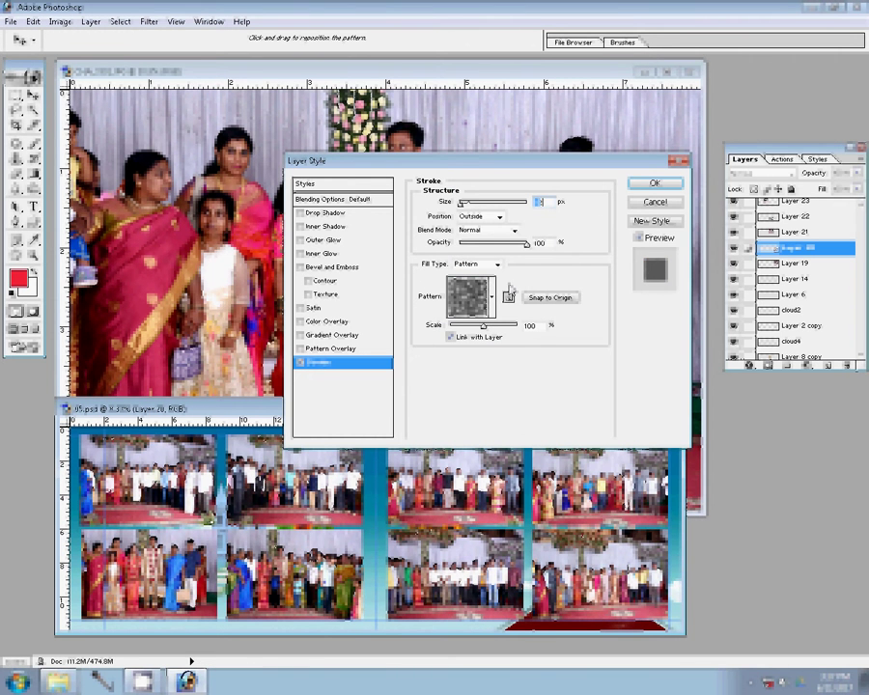
{"action": "key", "text": "Return"}
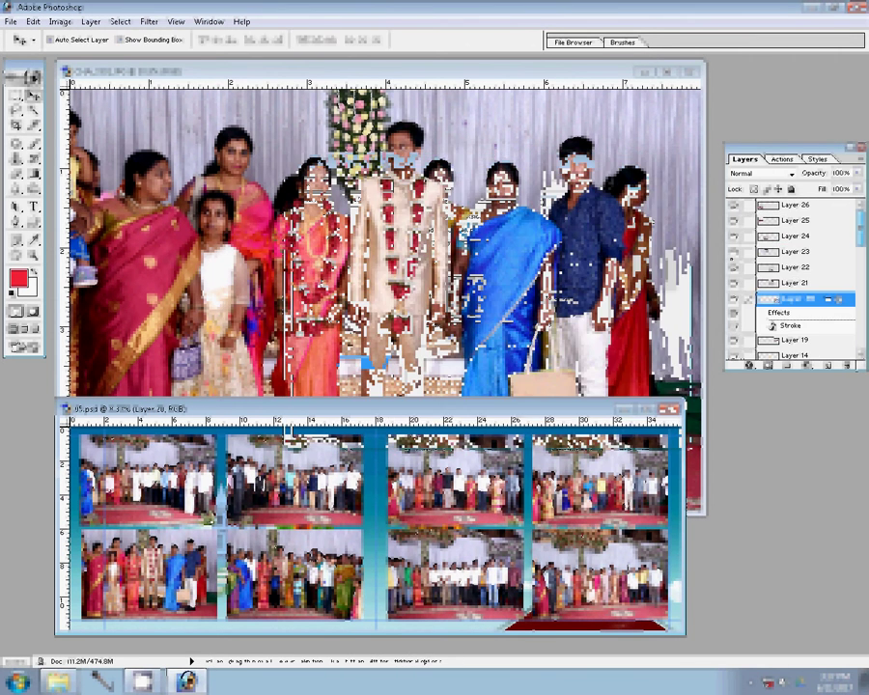
- Close CHA_3391 without saving changes
{"action": "left_click", "coordinate": [319, 159]}
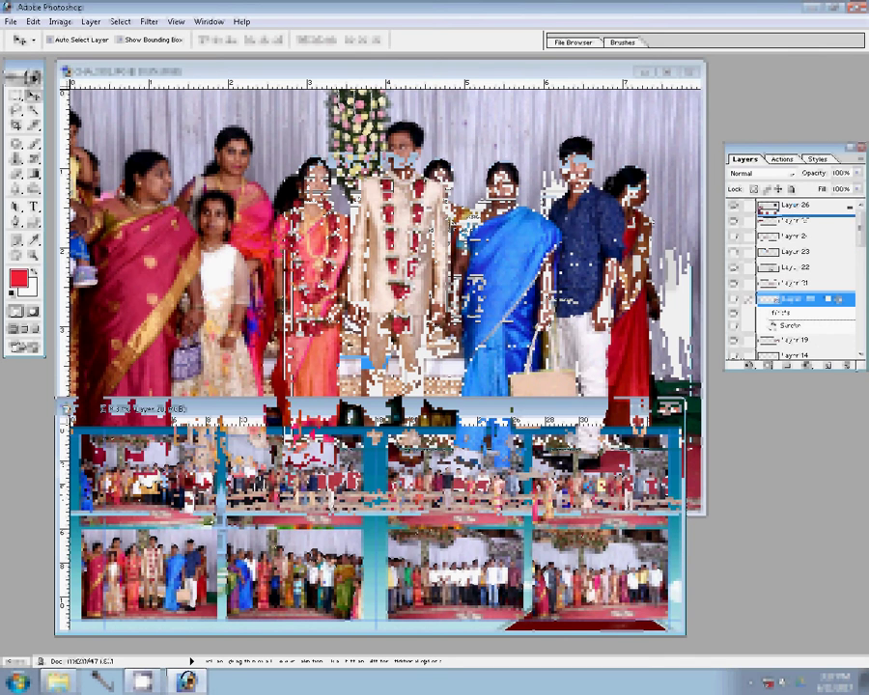
{"action": "key", "text": "ctrl+w"}
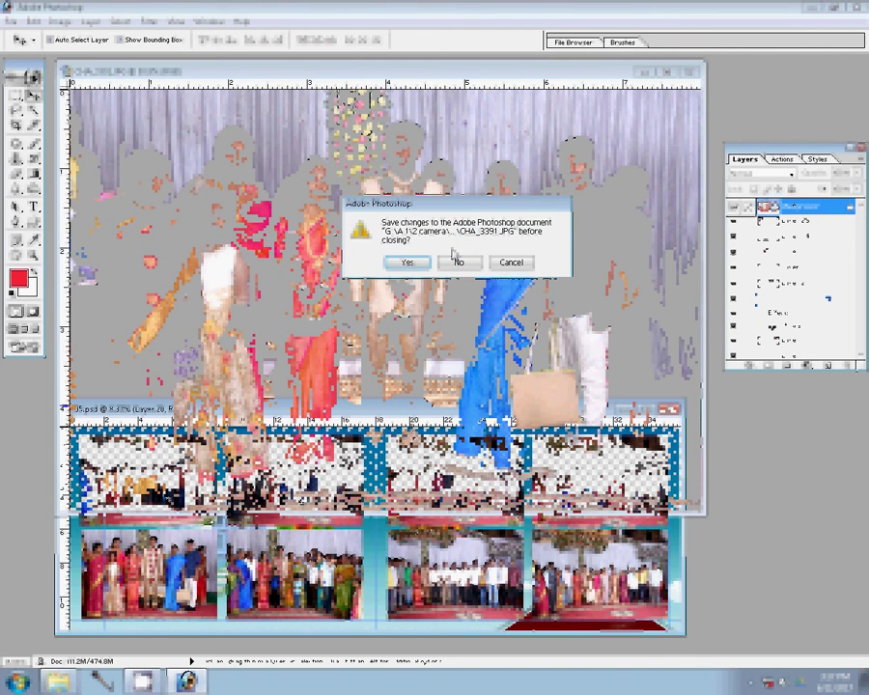
{"action": "left_click", "coordinate": [455, 258]}
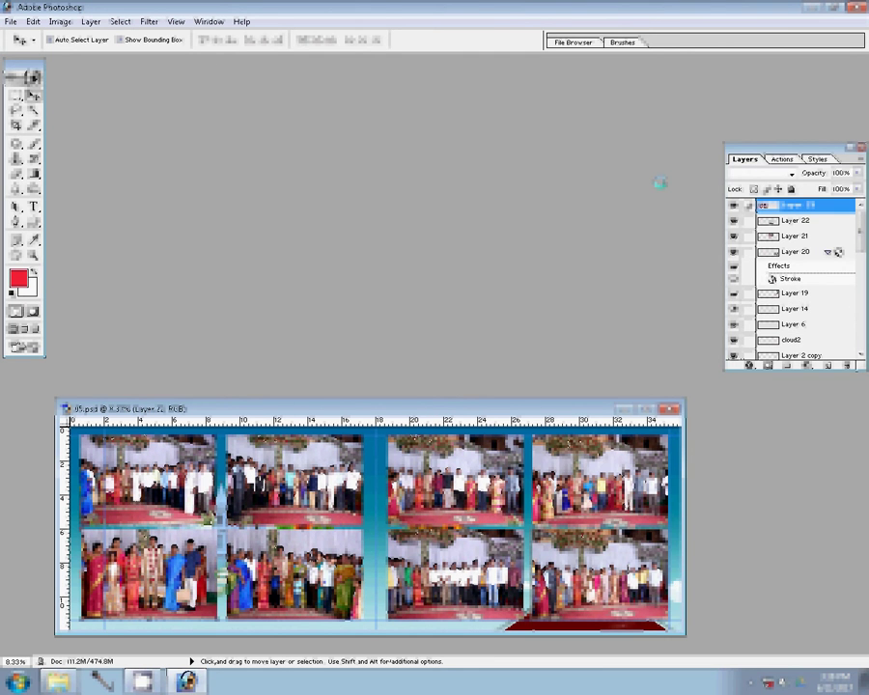
- Apply the same grey noise pattern Stroke to the next photo layer down and zoom to check it
{"action": "key", "text": "Delete"}
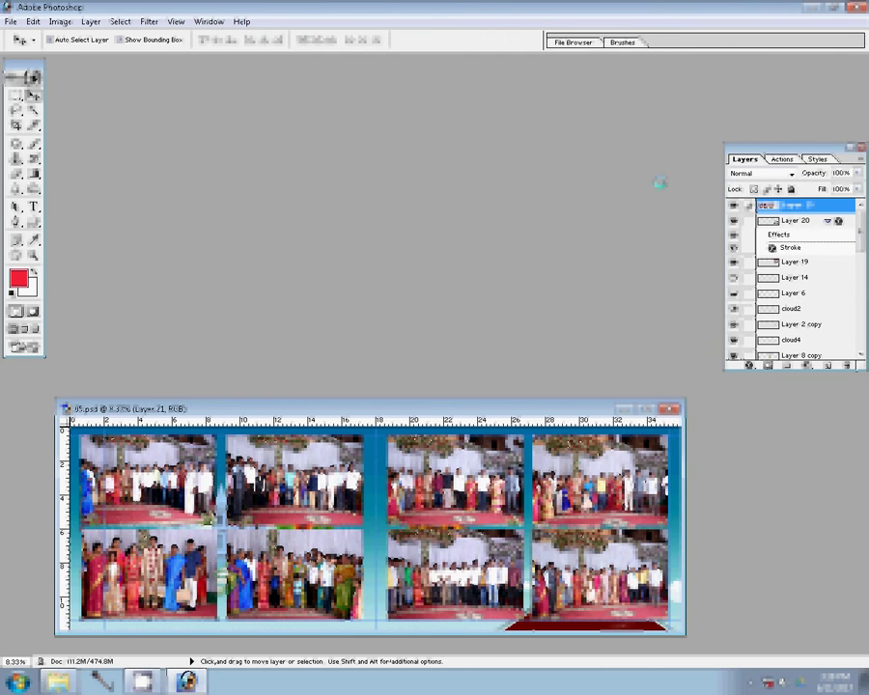
{"action": "key", "text": "Delete"}
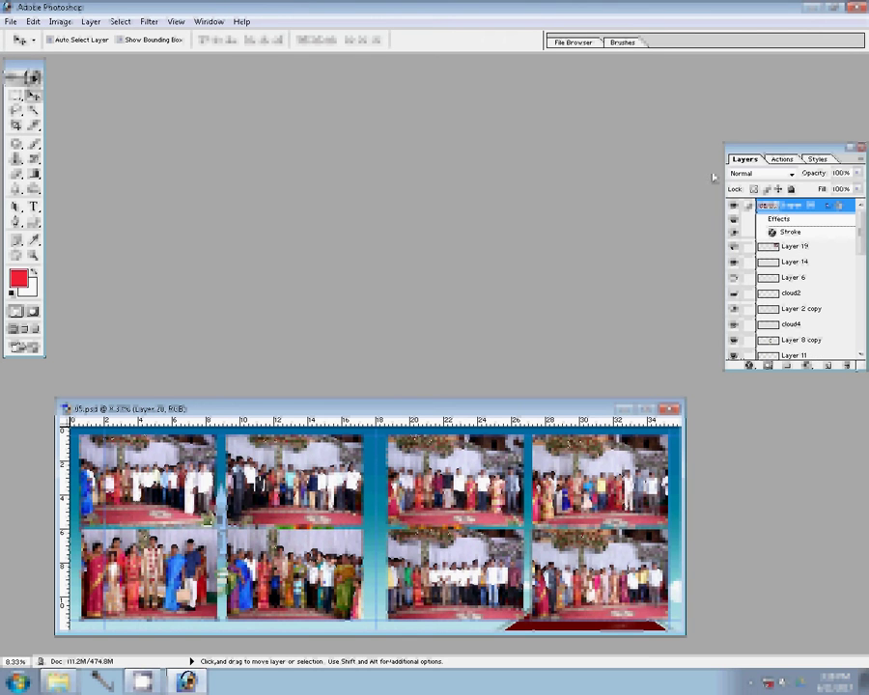
{"action": "left_click", "coordinate": [750, 366]}
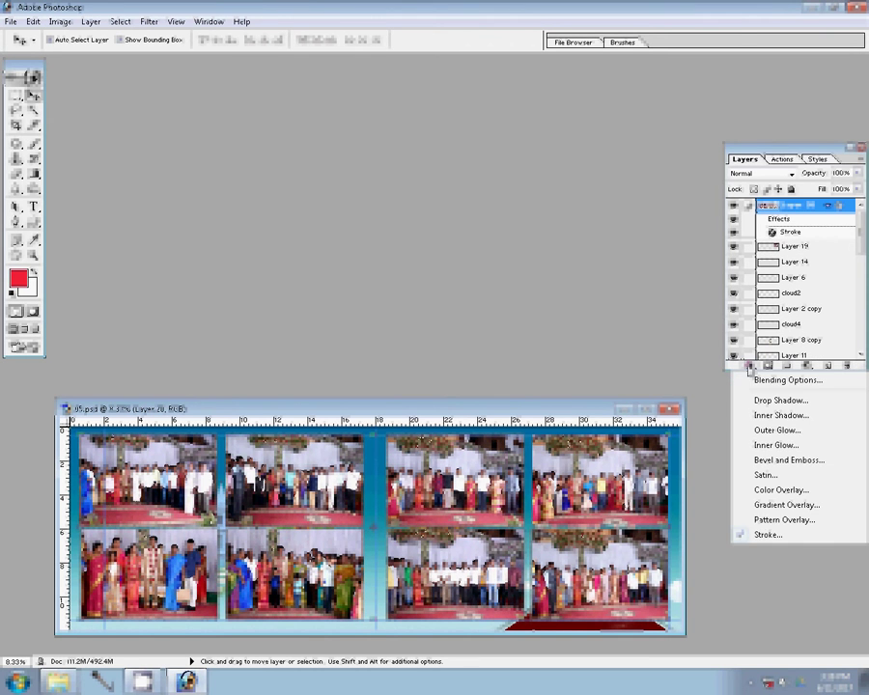
{"action": "left_click", "coordinate": [536, 161]}
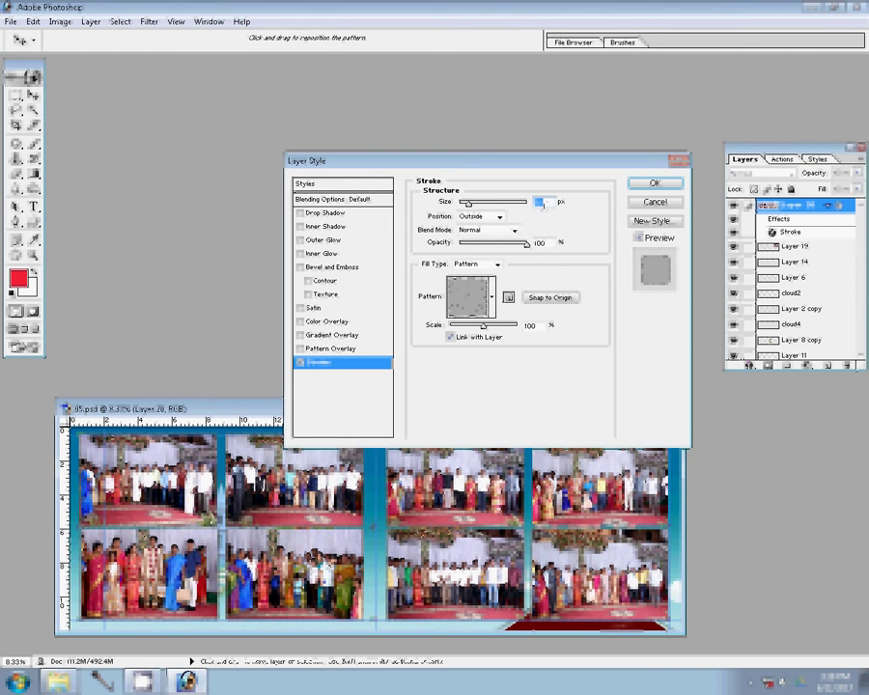
{"action": "left_click", "coordinate": [666, 185]}
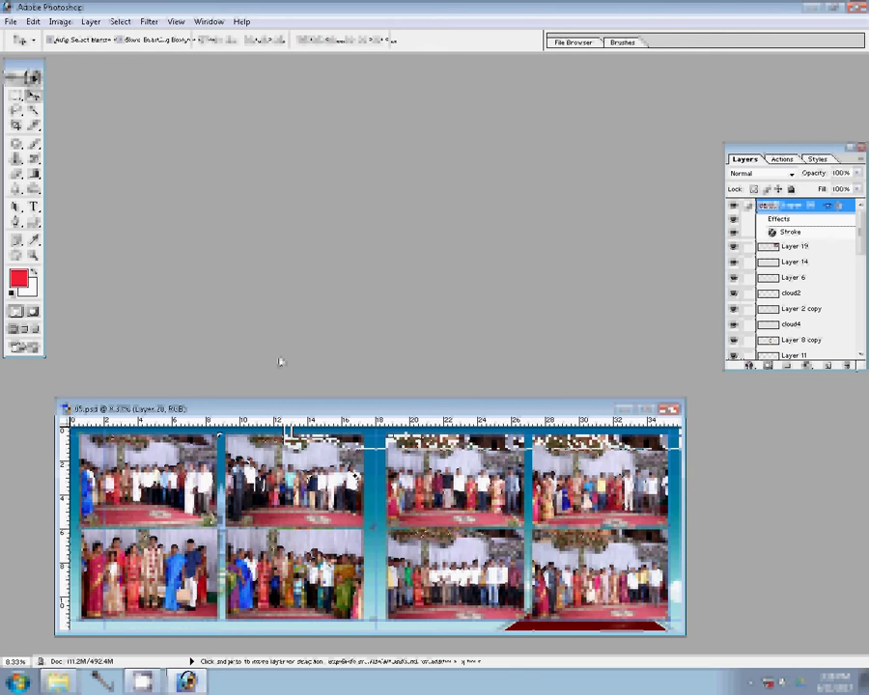
{"action": "key", "text": "z"}
{"action": "left_click_drag", "start_coordinate": [227, 446], "coordinate": [359, 539]}
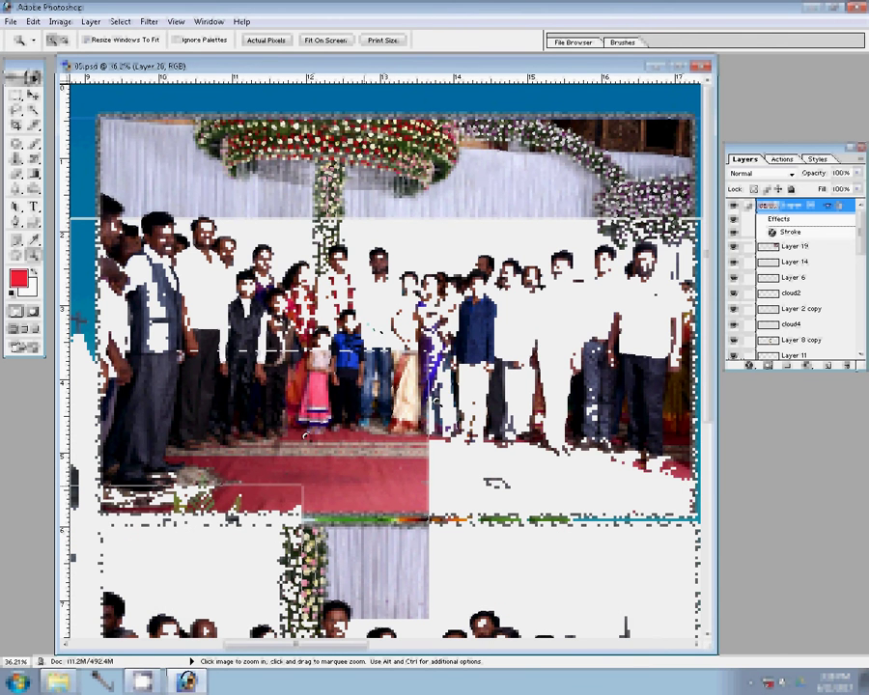
- Save the fitted-to-screen collage as a new Photoshop file '33' in folder G:\00
{"action": "key", "text": "ctrl+0"}
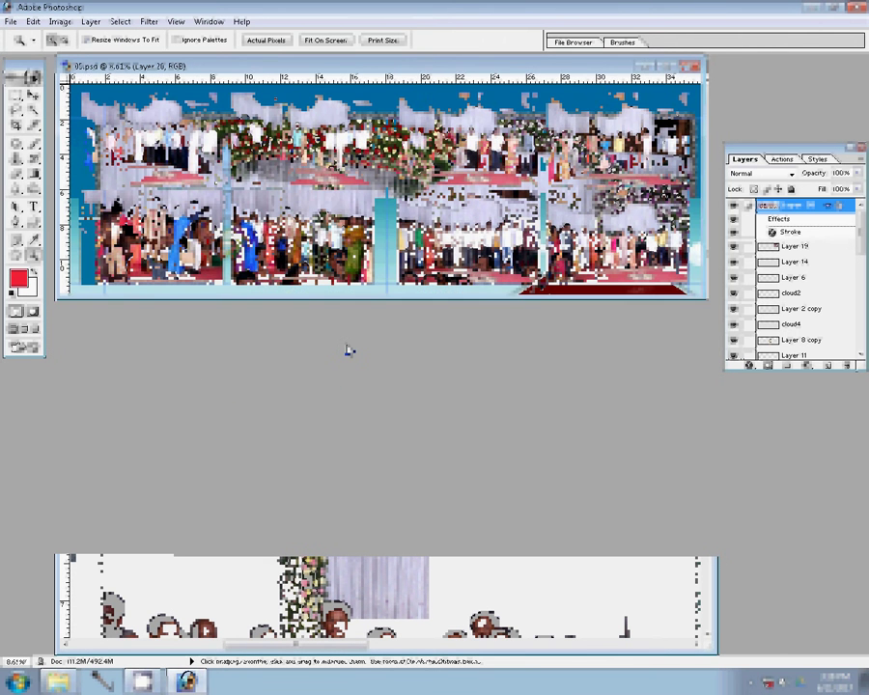
{"action": "key", "text": "ctrl+shift+s"}
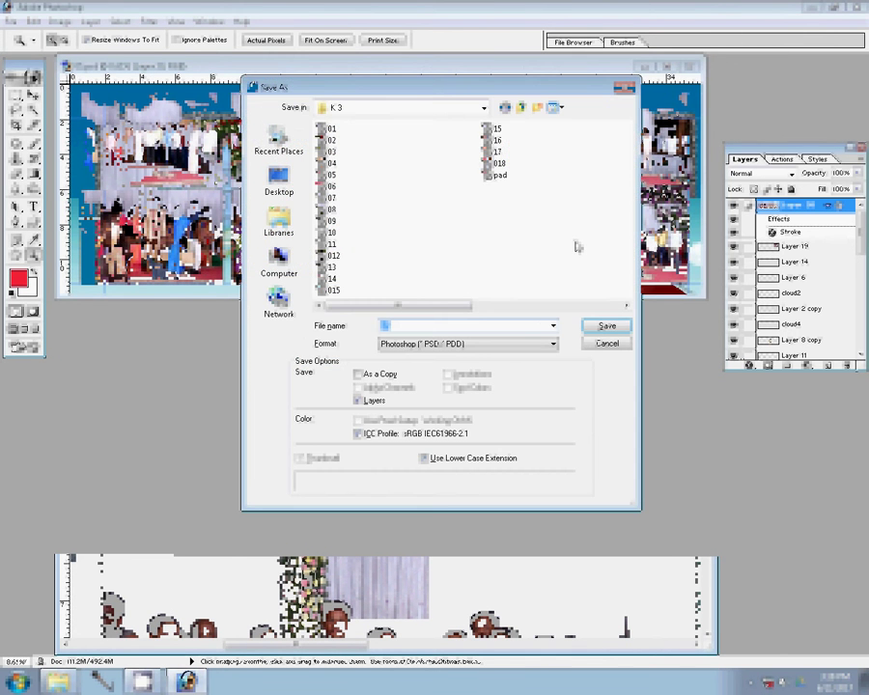
{"action": "left_click", "coordinate": [279, 261]}
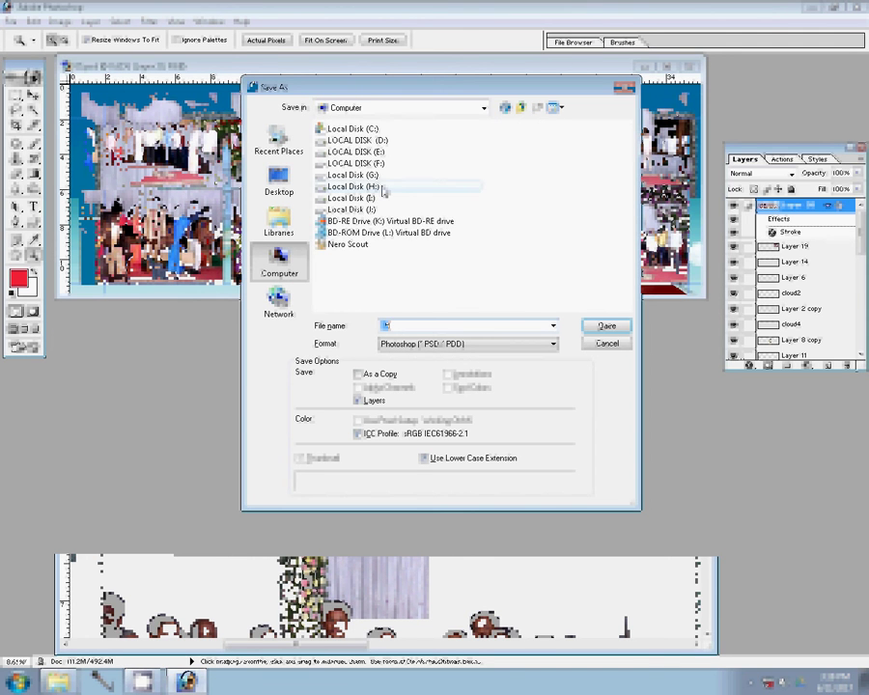
{"action": "double_click", "coordinate": [354, 175]}
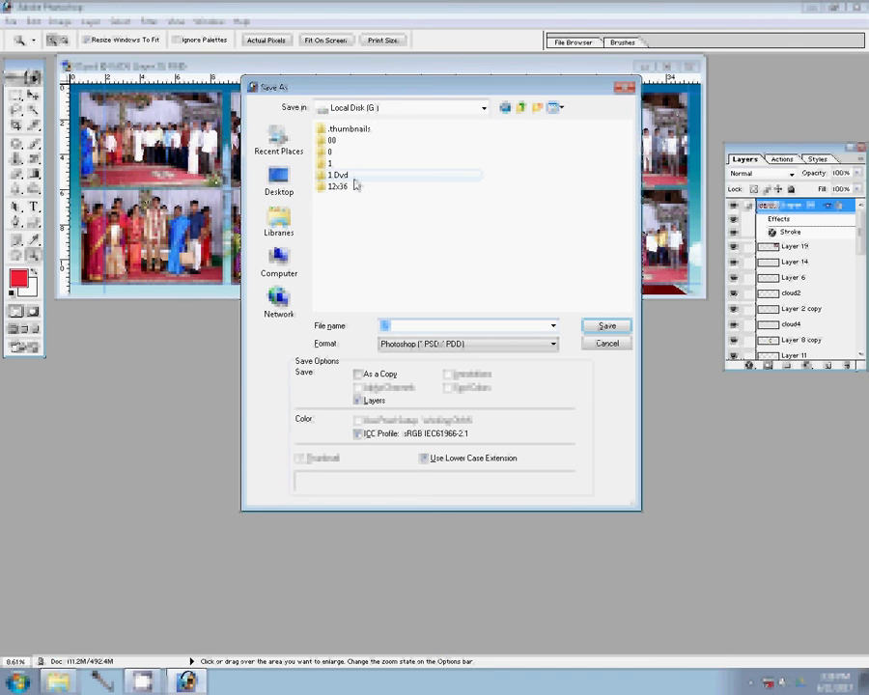
{"action": "double_click", "coordinate": [331, 140]}
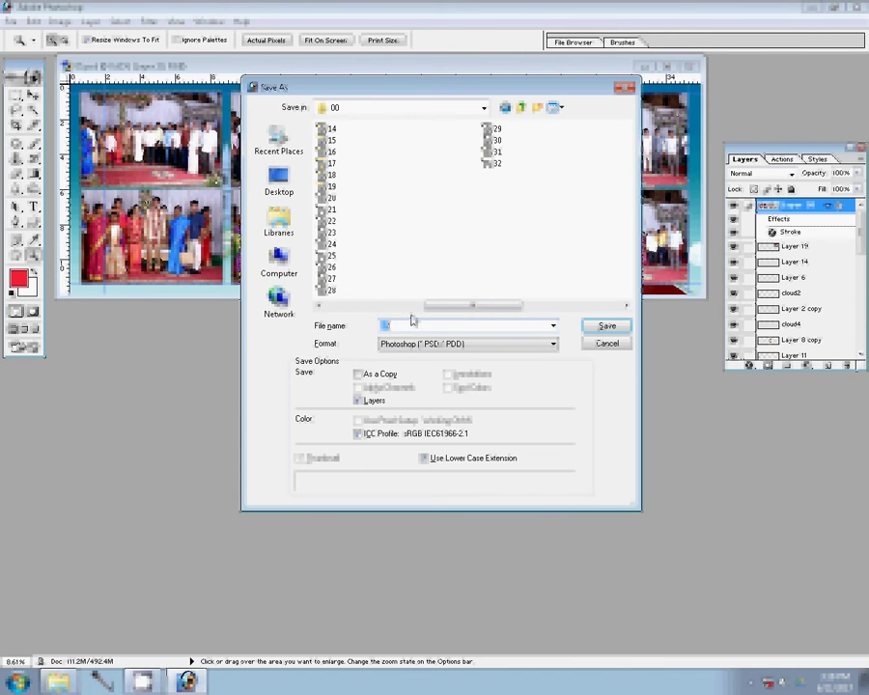
{"action": "type", "text": "33"}
{"action": "left_click", "coordinate": [612, 331]}
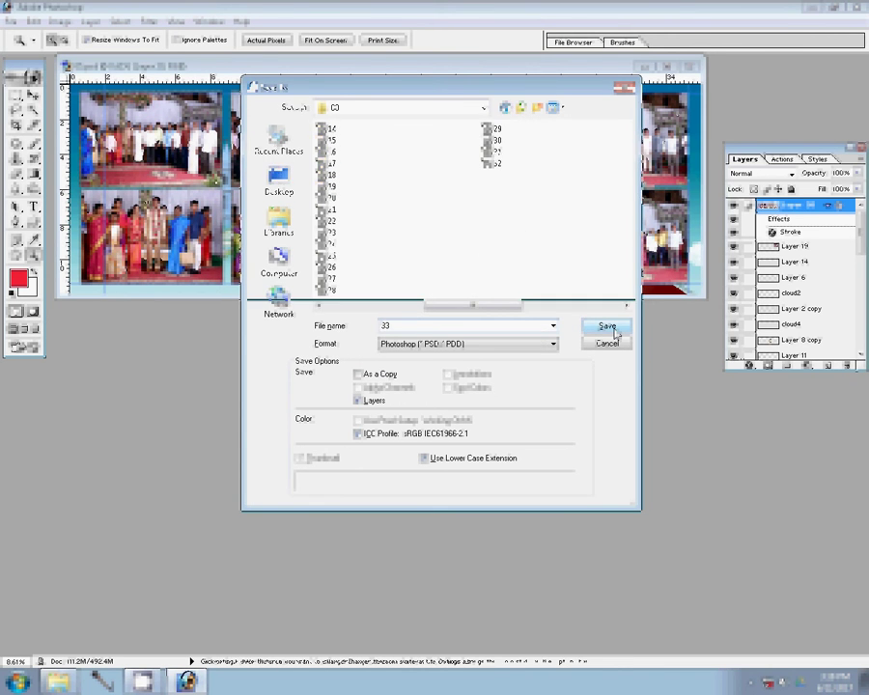